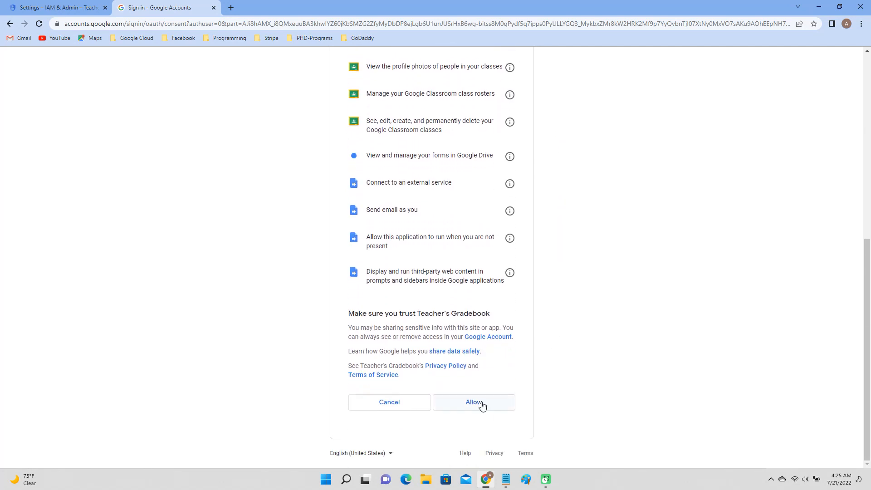
Allow Teacher's Gradebook access to the Google account's Classroom, Drive and email
left_click(481, 405)
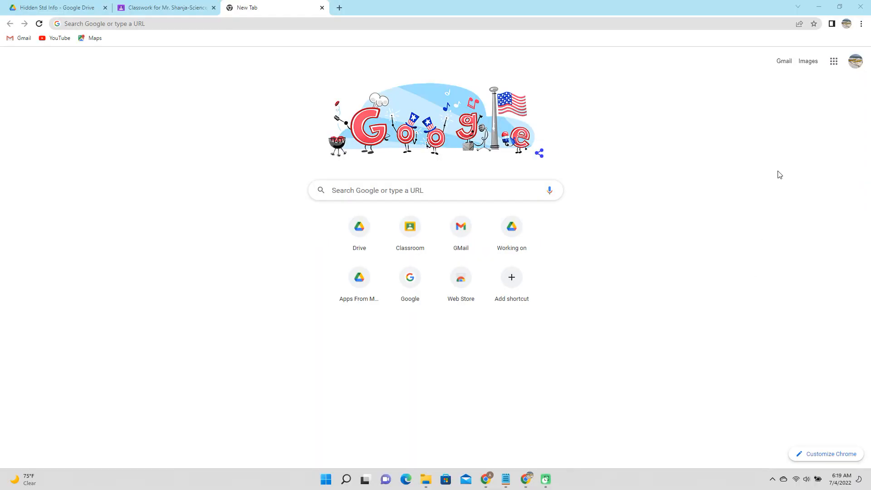
Start a blank spreadsheet from the Google apps grid and title it 'Teachers Gradebook 2021-2022'
left_click(831, 69)
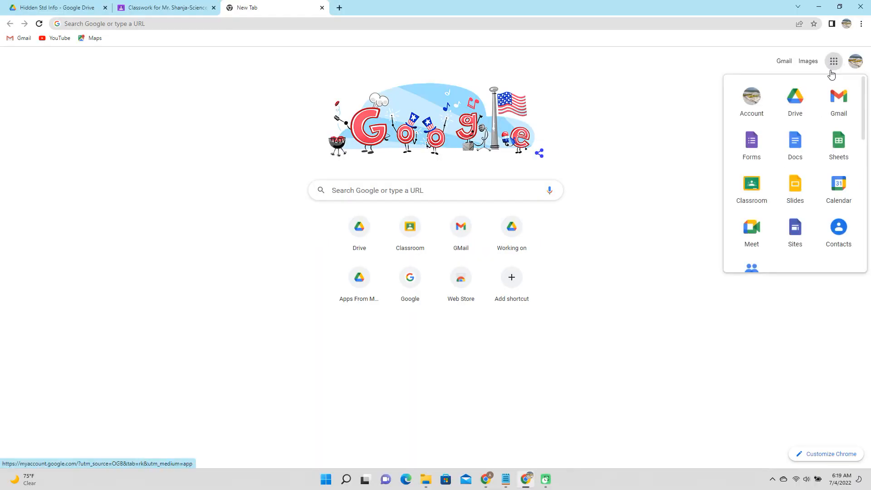
left_click(829, 148)
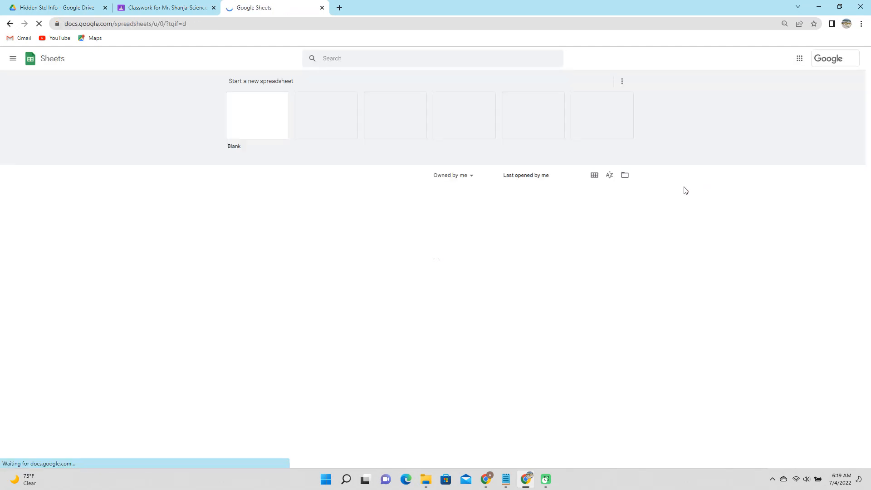
left_click(257, 119)
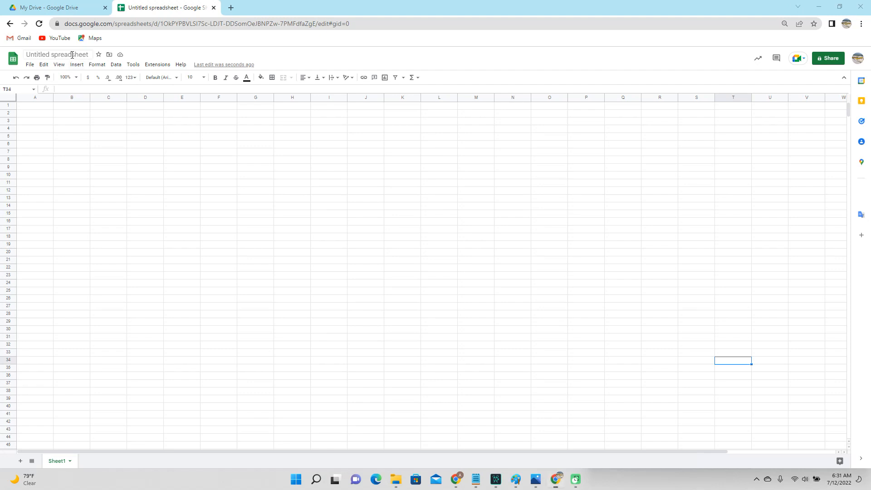
left_click(70, 55)
type("Teachers G")
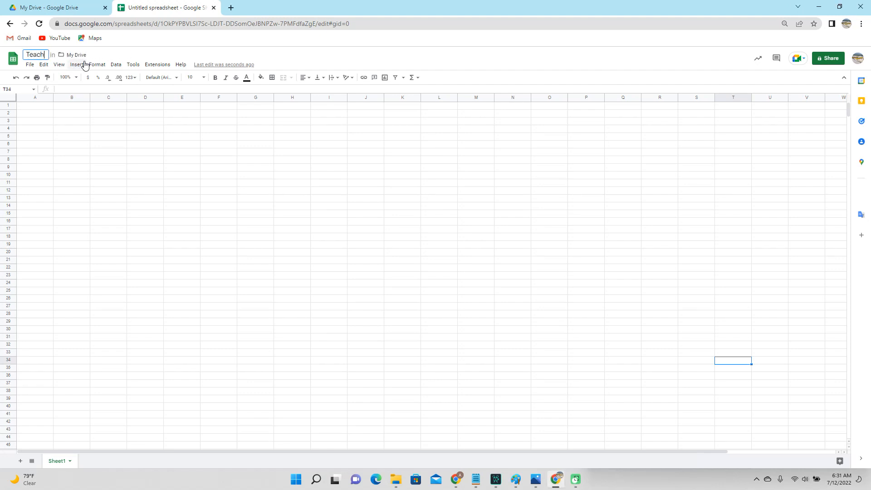
type("radebook 2021-2022")
key("Return")
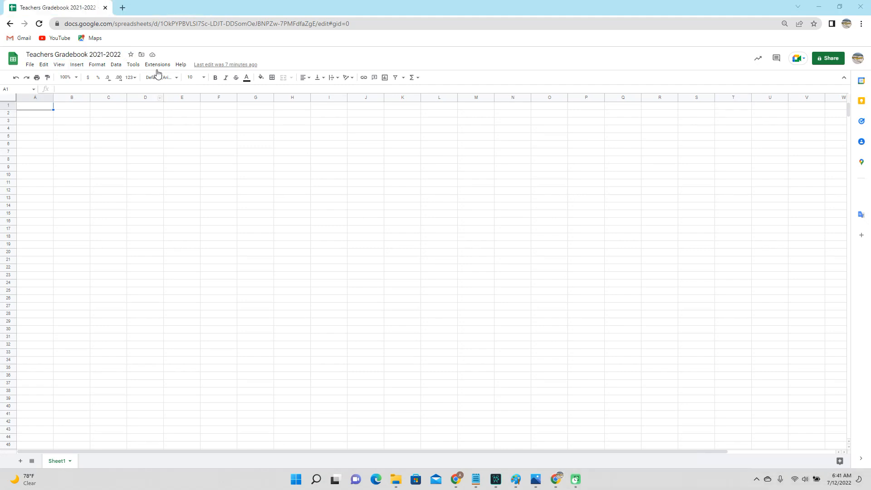
Search the Sheets add-on marketplace for 'Teachers' and open the Teachers Gradebook A listing
left_click(157, 65)
mouse_move(162, 79)
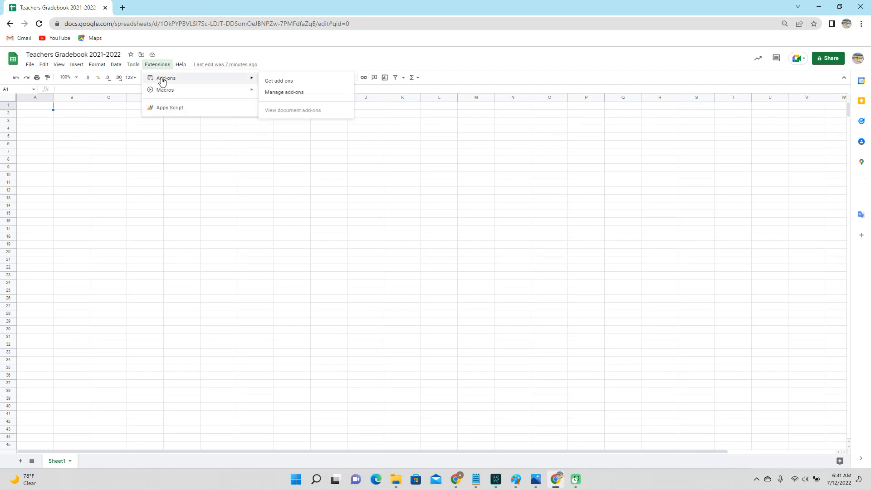
left_click(305, 82)
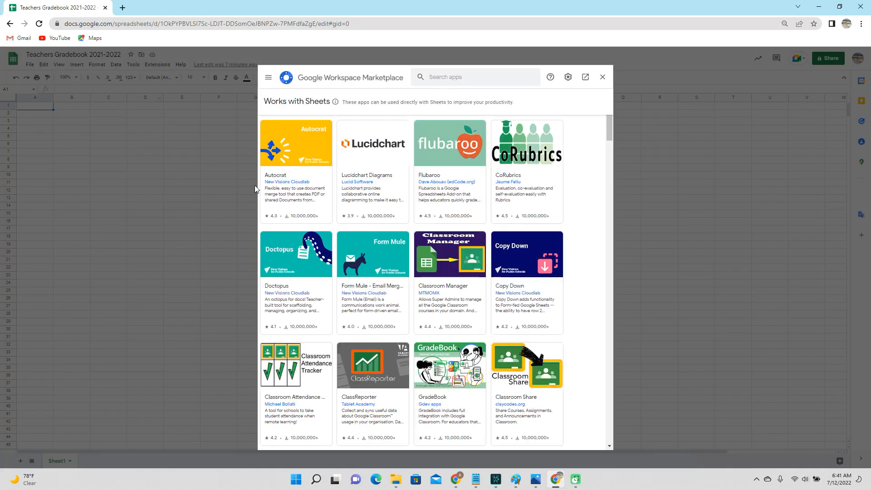
left_click(451, 78)
type("T")
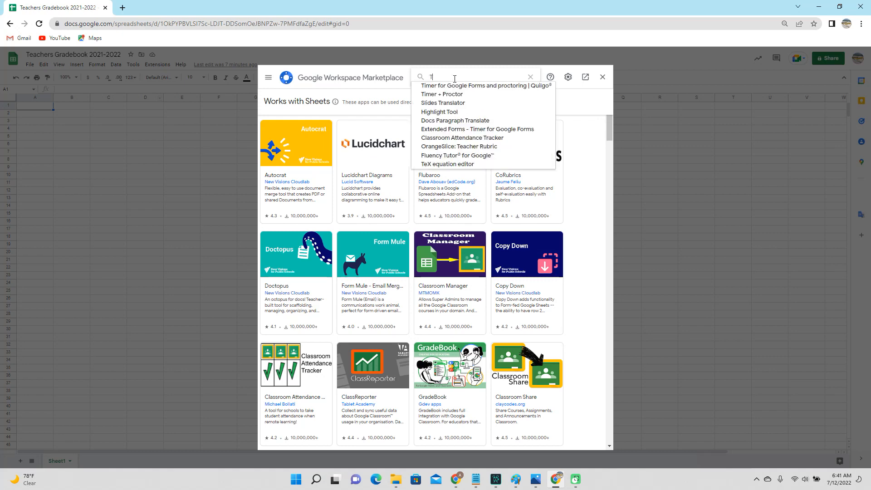
type("eachers")
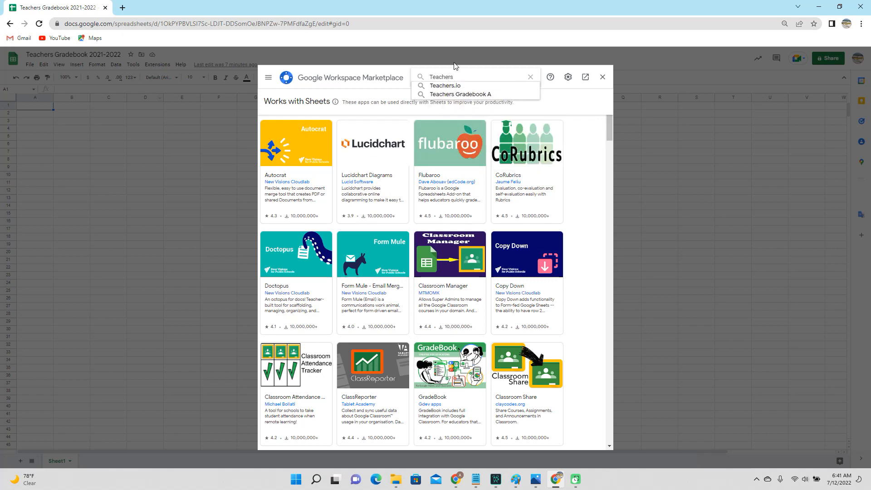
left_click(475, 94)
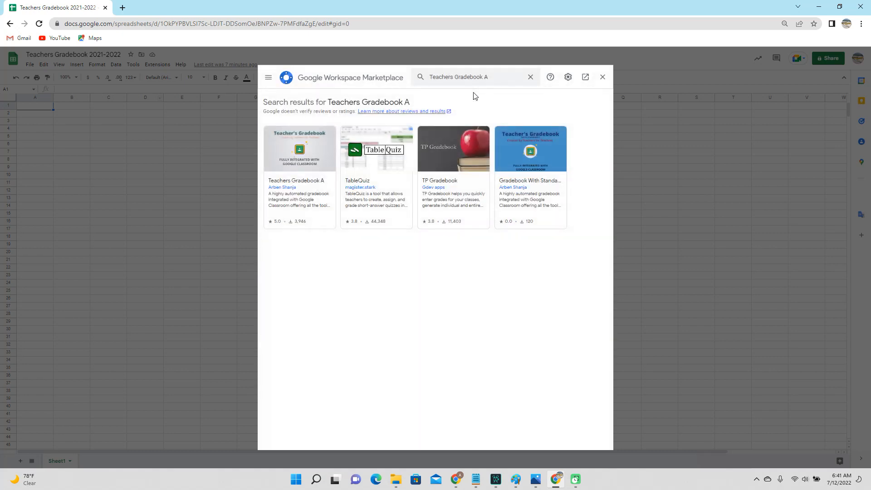
left_click(317, 151)
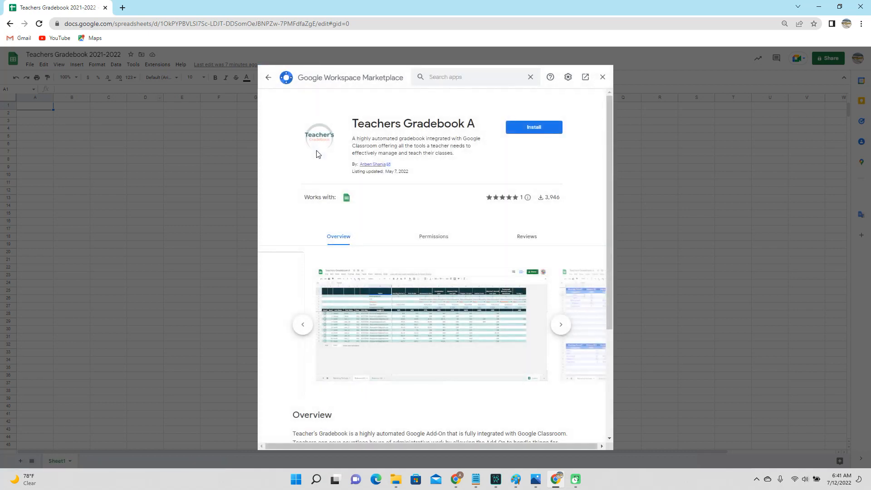
Install Teachers Gradebook A, signing in with the teacher's account and allowing access
left_click(542, 132)
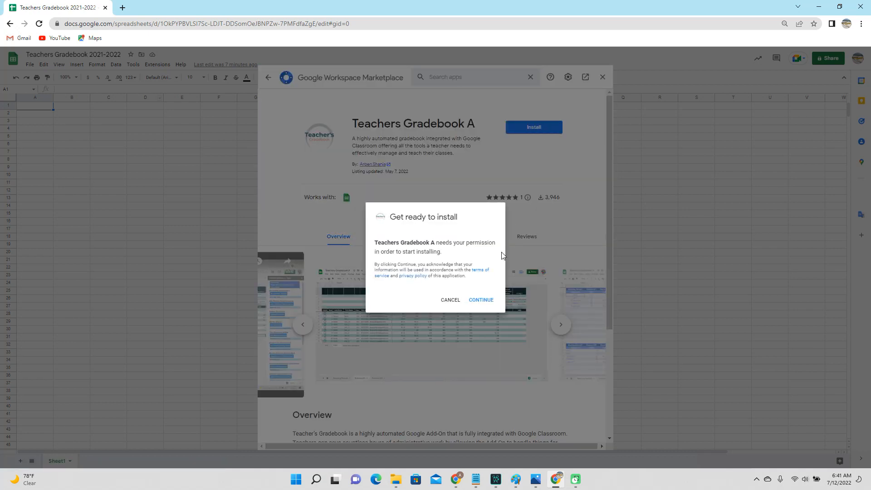
left_click(480, 300)
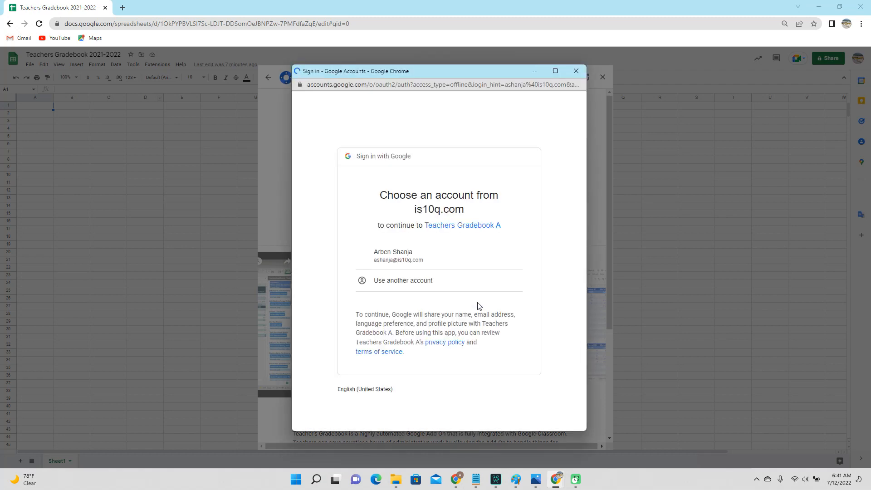
left_click(399, 257)
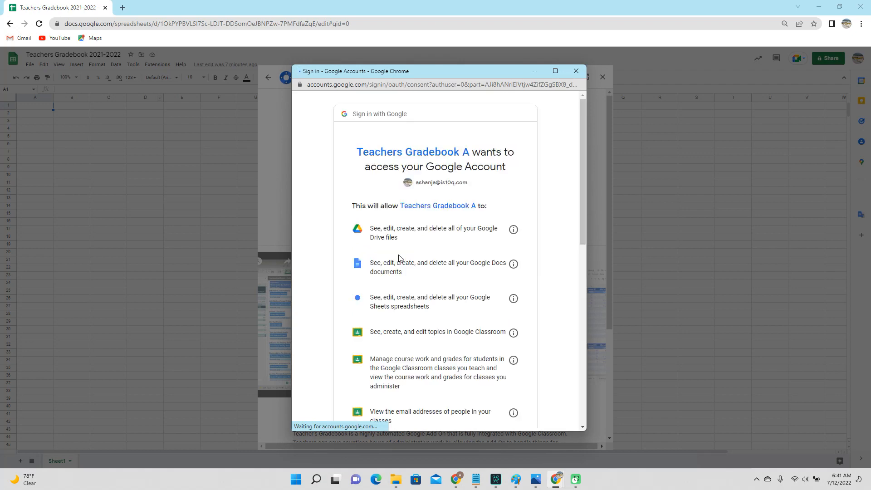
scroll(411, 257, "down", 4)
scroll(411, 257, "down", 5)
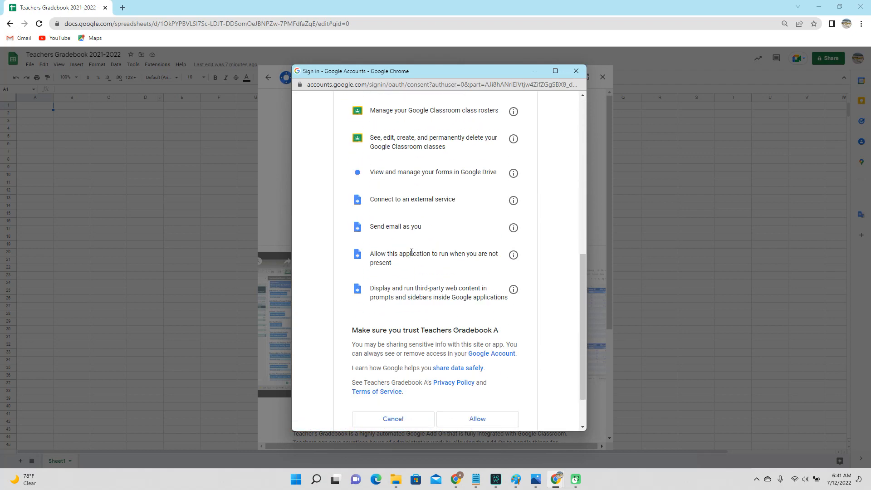
left_click(478, 366)
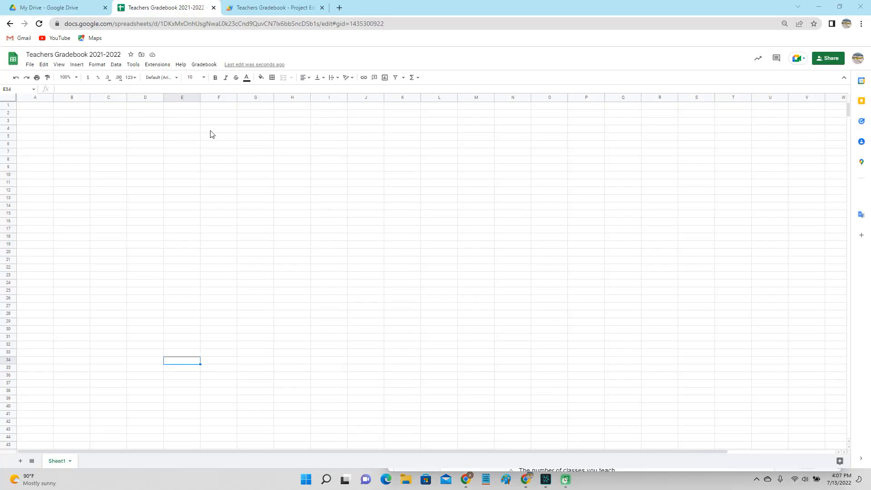
left_click(204, 65)
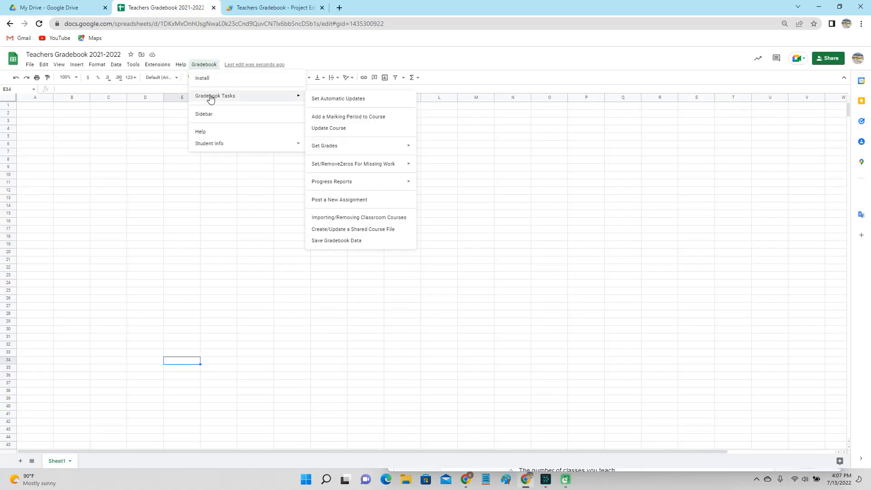
left_click(210, 79)
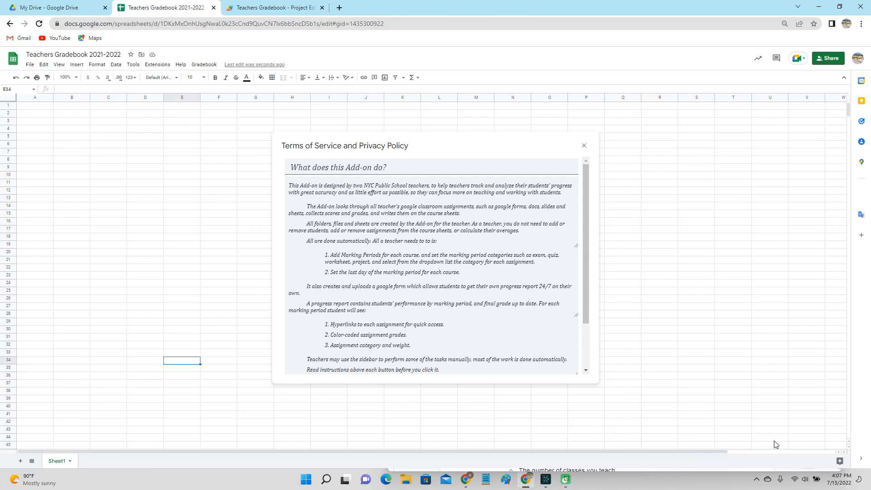
left_click_drag(585, 321, 586, 363)
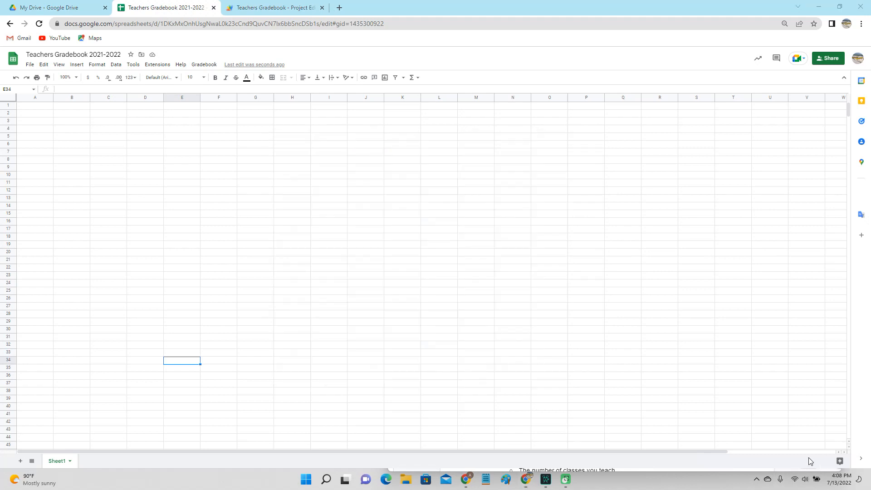
Run the Teachers Gradebook A install step and review its Terms of Service
left_click(157, 65)
mouse_move(170, 128)
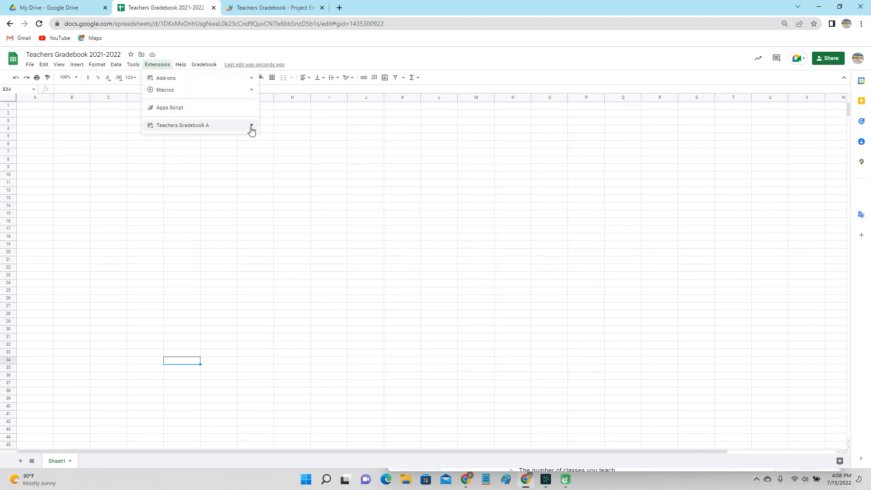
left_click(293, 131)
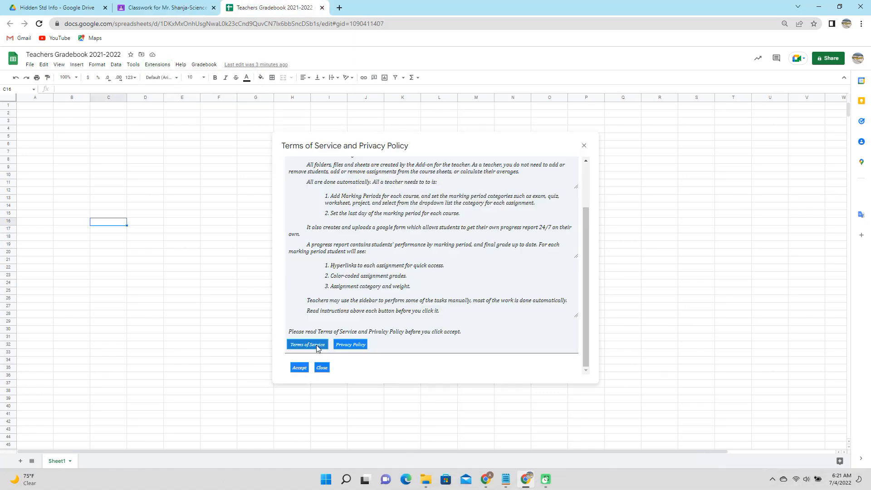
left_click(315, 345)
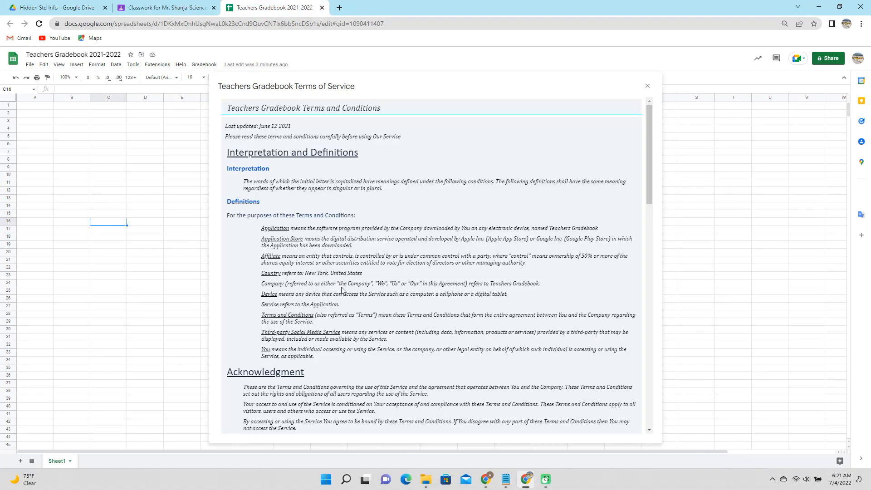
left_click_drag(650, 182, 650, 408)
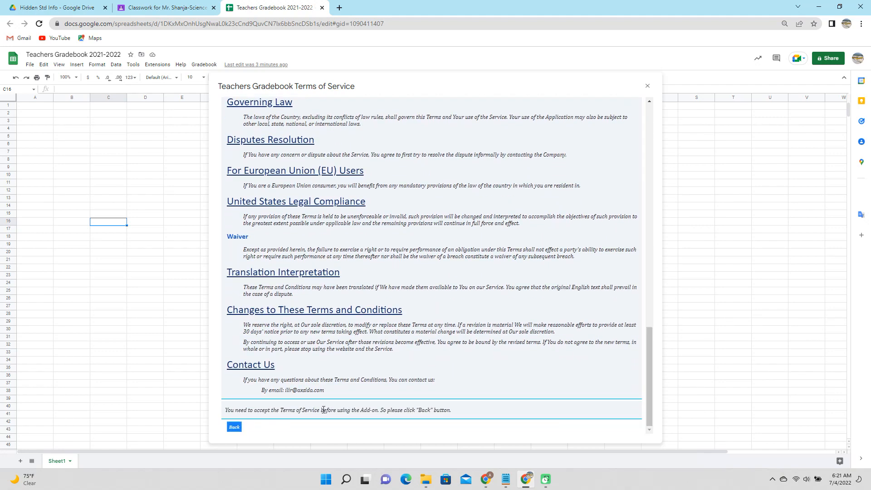
left_click(238, 429)
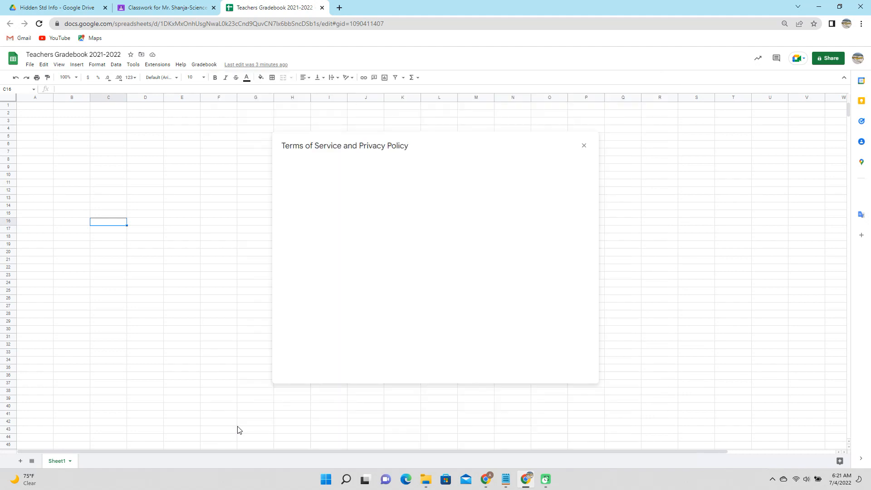
Review the add-on's privacy policy, then accept the Gradebook terms
left_click_drag(587, 260, 592, 362)
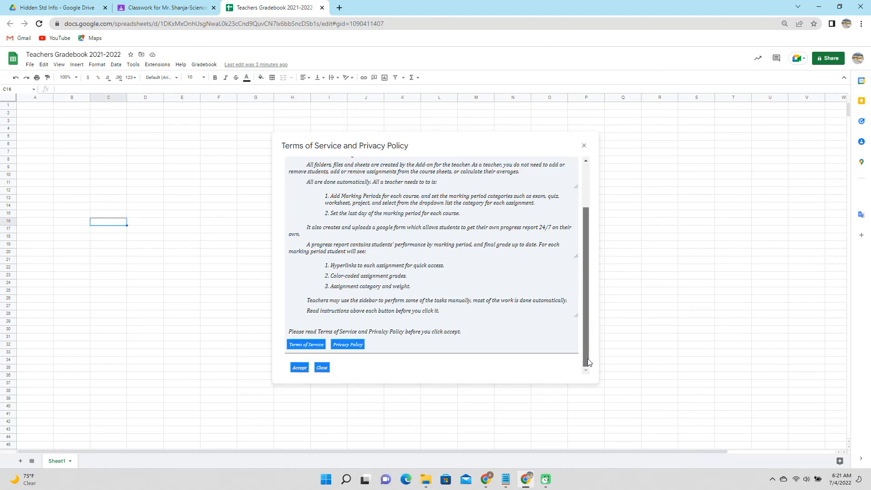
left_click(350, 346)
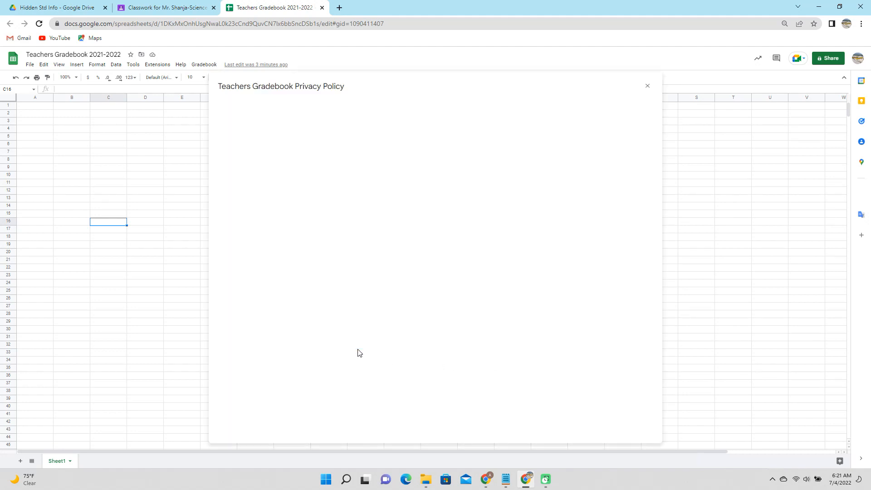
left_click_drag(657, 167, 639, 437)
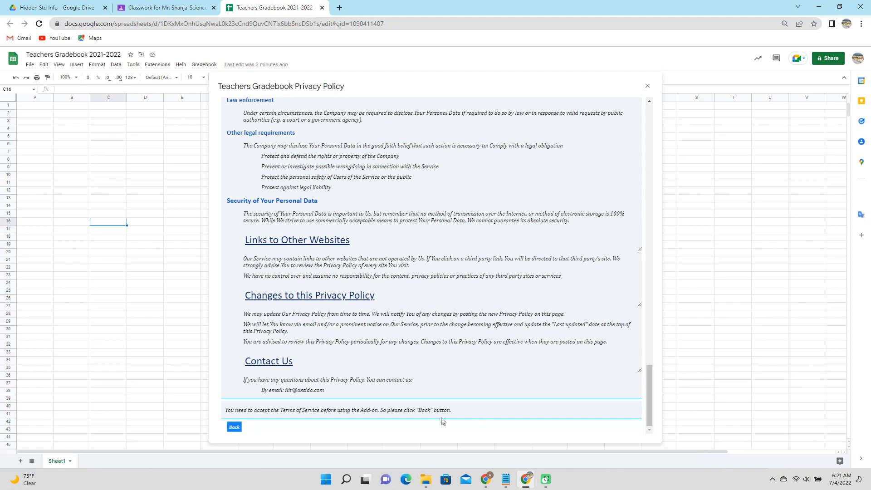
left_click(234, 427)
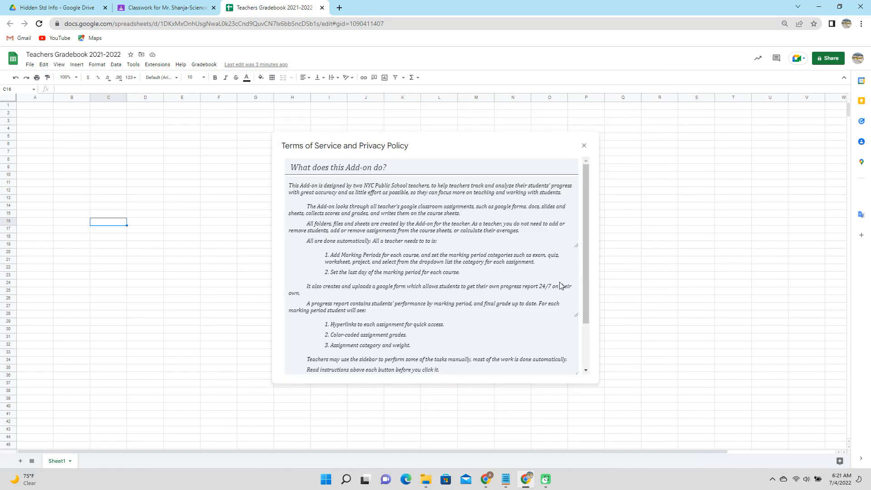
left_click_drag(587, 296, 590, 370)
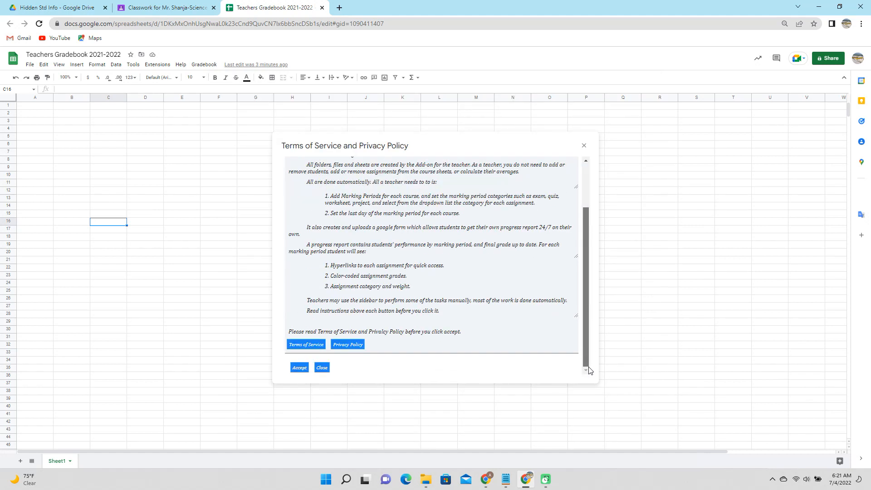
left_click(295, 368)
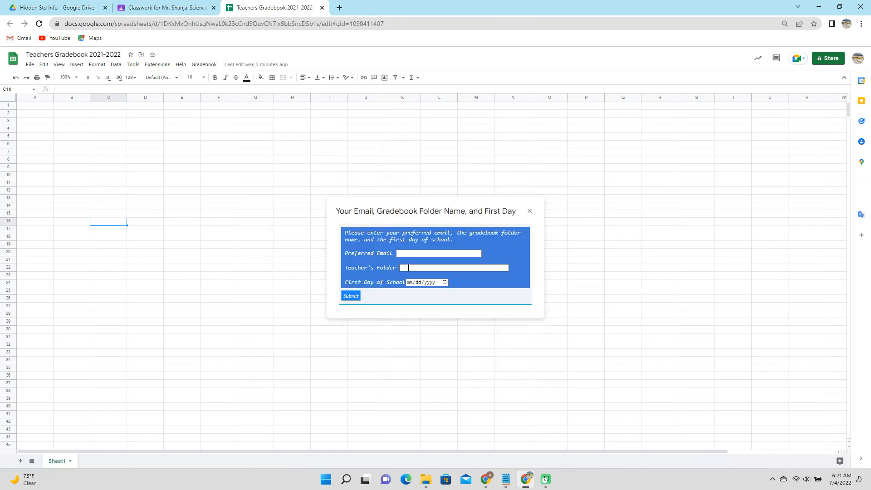
Enter the preferred email and paste 'Teachers Gradebook 2021-2022' as the teacher's folder name
left_click(350, 297)
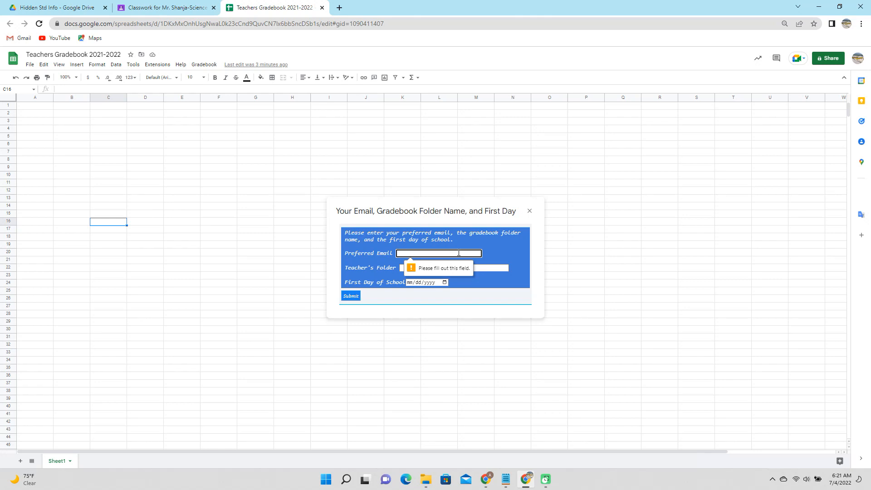
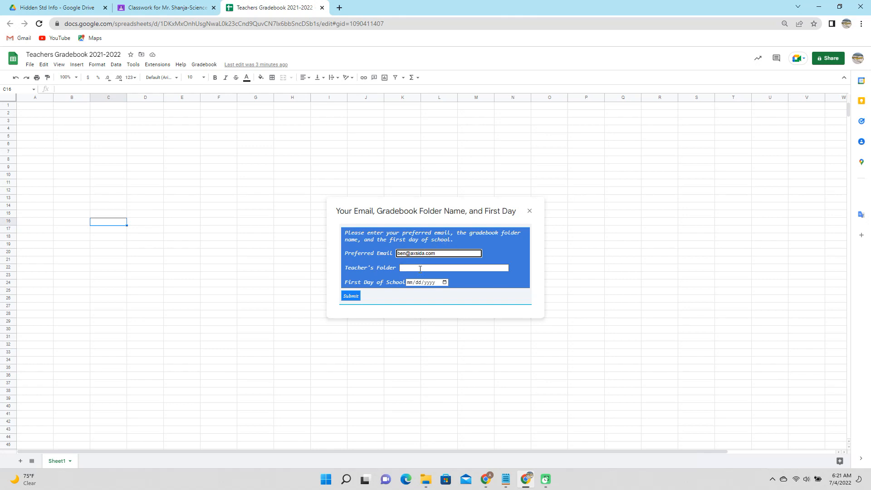
left_click(101, 54)
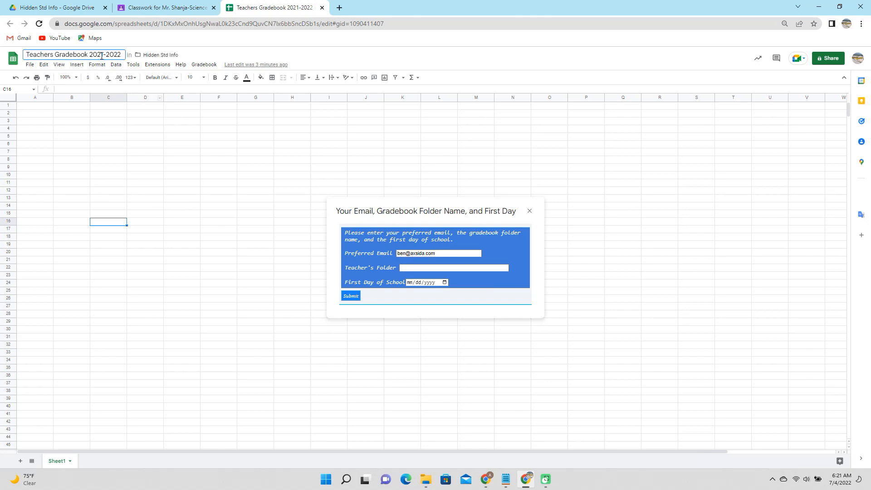
left_click(414, 266)
type("Teachers Gradebook 2021-2022")
Set the first school day to 09/13/2021 and submit the setup form
left_click(358, 296)
left_click(445, 282)
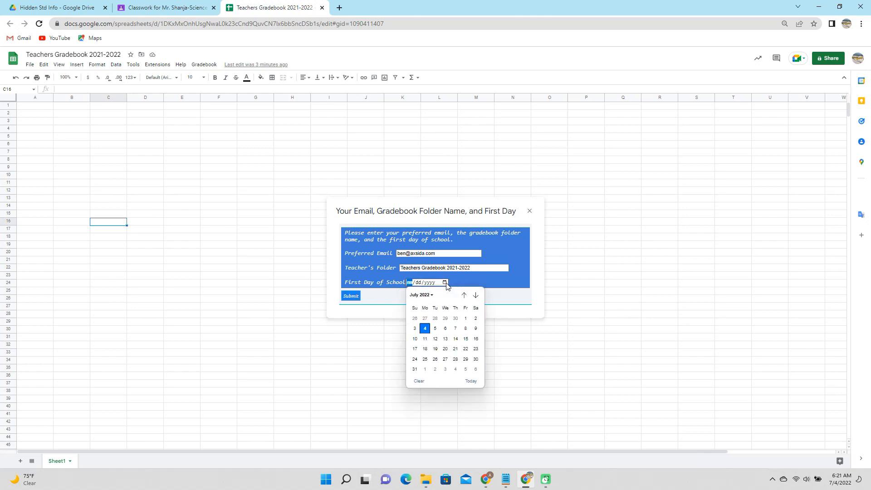
left_click(463, 296)
left_click(464, 295)
left_click(464, 295)
left_click(464, 296)
left_click(464, 295)
left_click(464, 296)
left_click(464, 296)
left_click(463, 296)
left_click(464, 295)
left_click(464, 295)
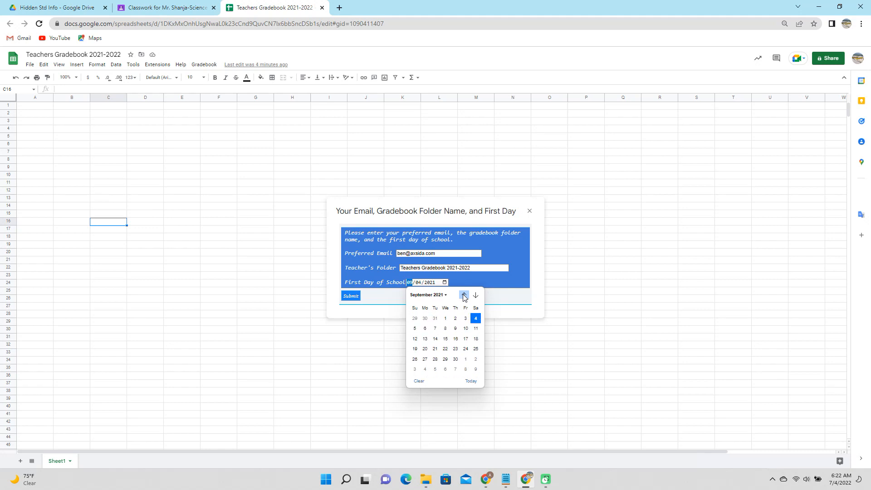
left_click(425, 338)
left_click(351, 296)
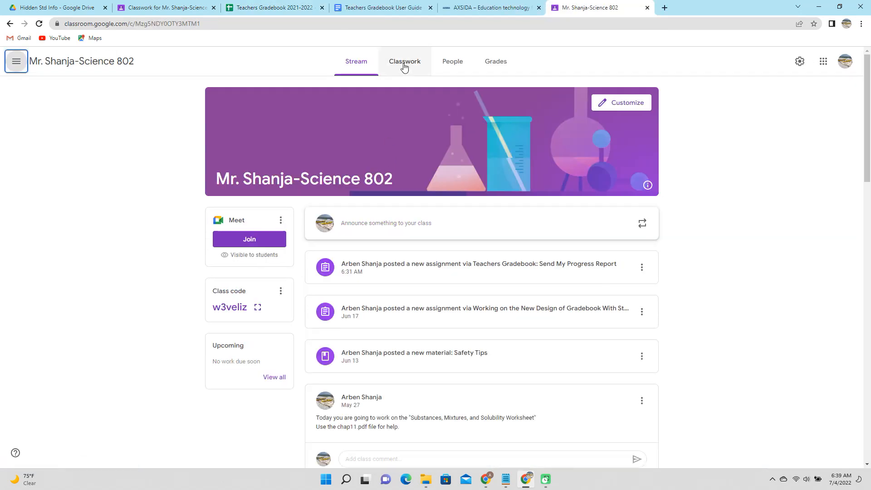
Look at the course's classwork in Classroom, then return to the gradebook's add-on menu
left_click(403, 62)
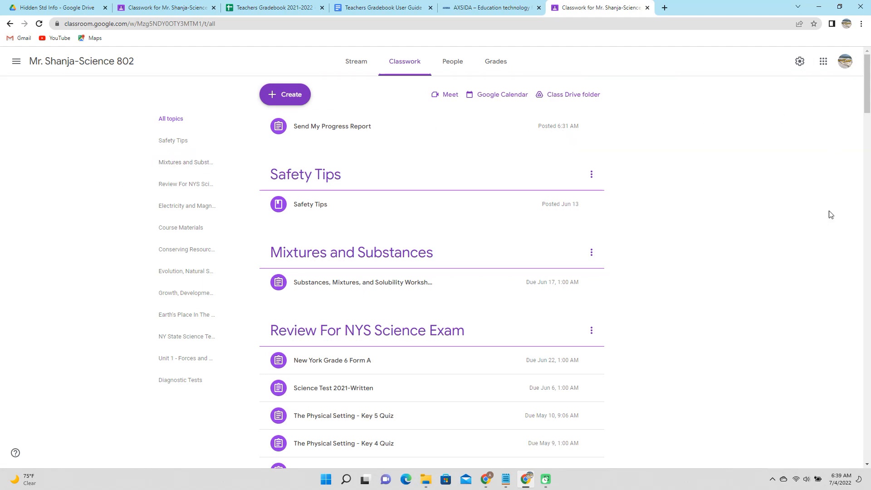
key("ctrl+3")
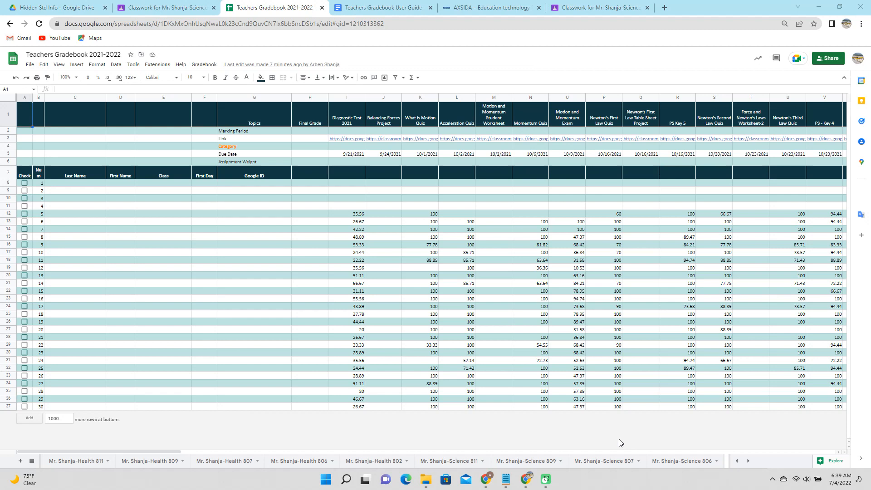
left_click(204, 64)
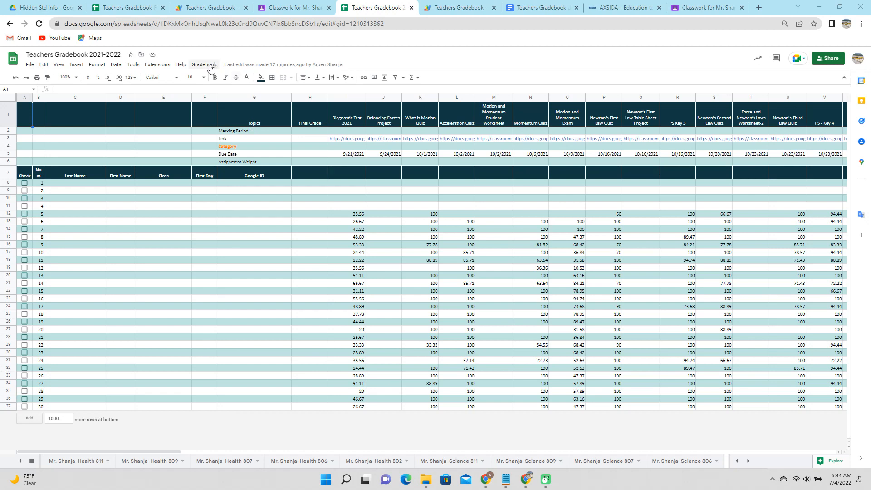
Open the Gradebook Tasks sidebar from the Teachers Gradebook add-on menu
left_click(211, 66)
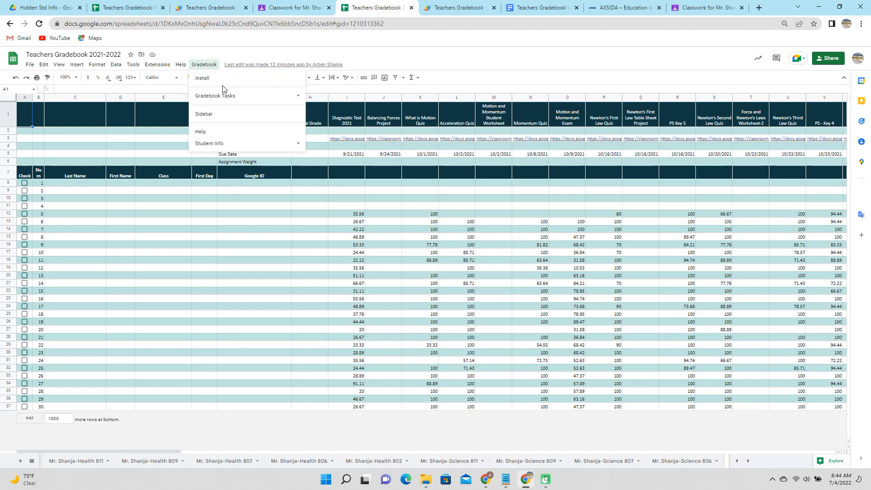
mouse_move(228, 97)
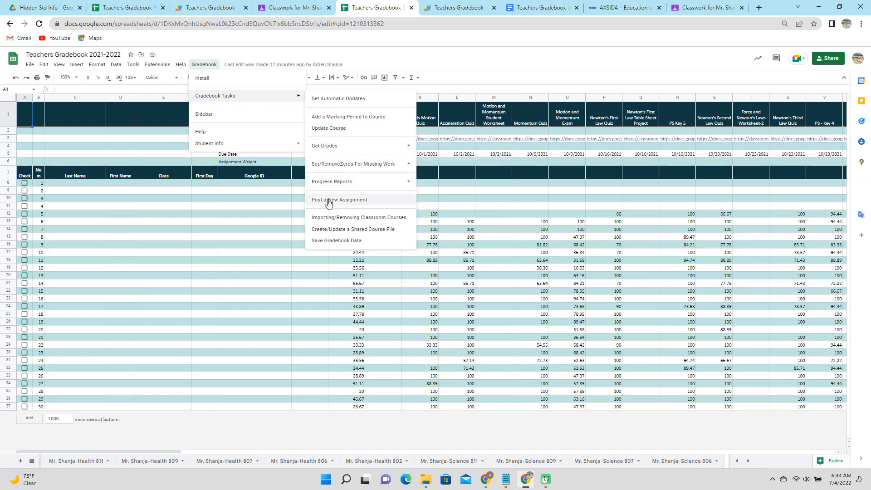
mouse_move(330, 186)
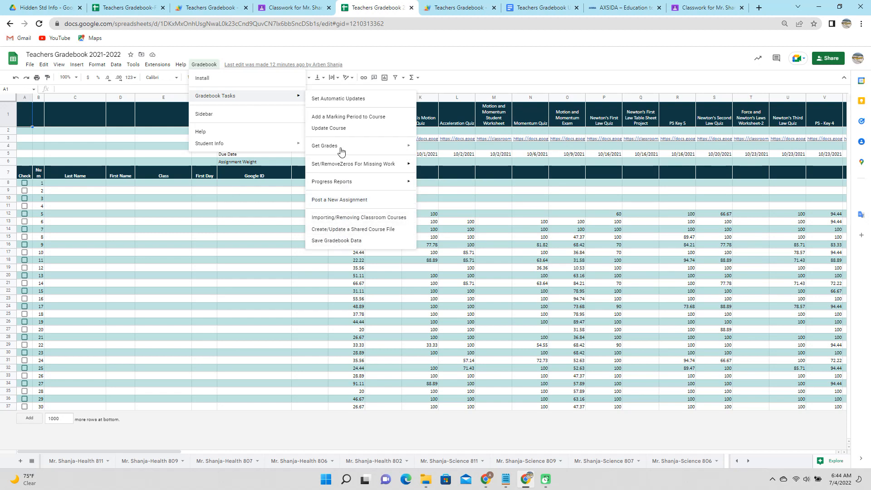
left_click(204, 114)
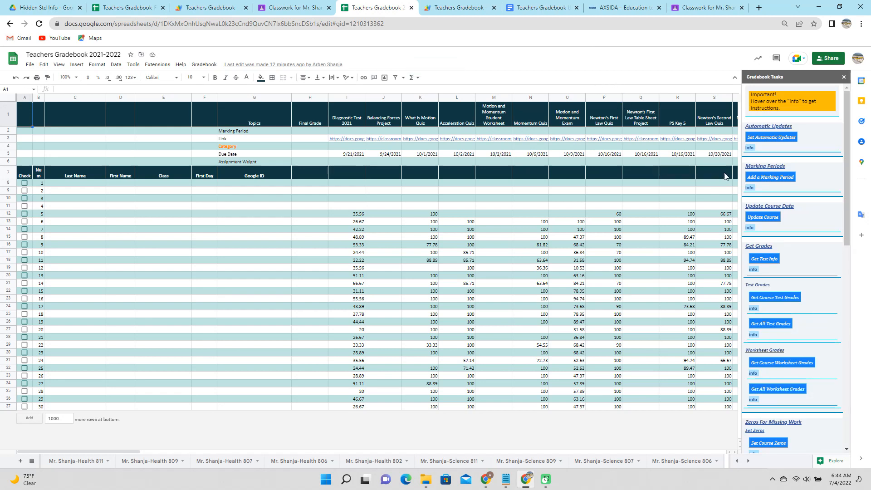
Read the Marking Periods information in the Gradebook Tasks sidebar
mouse_move(751, 148)
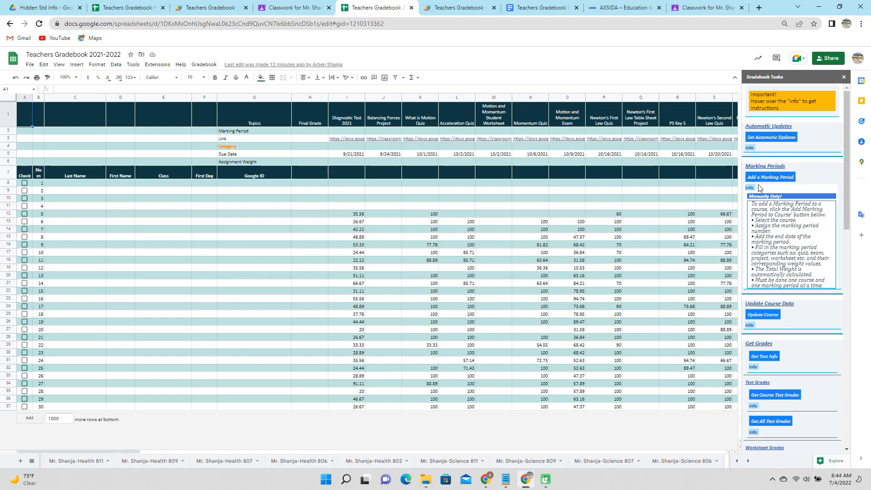
mouse_move(752, 189)
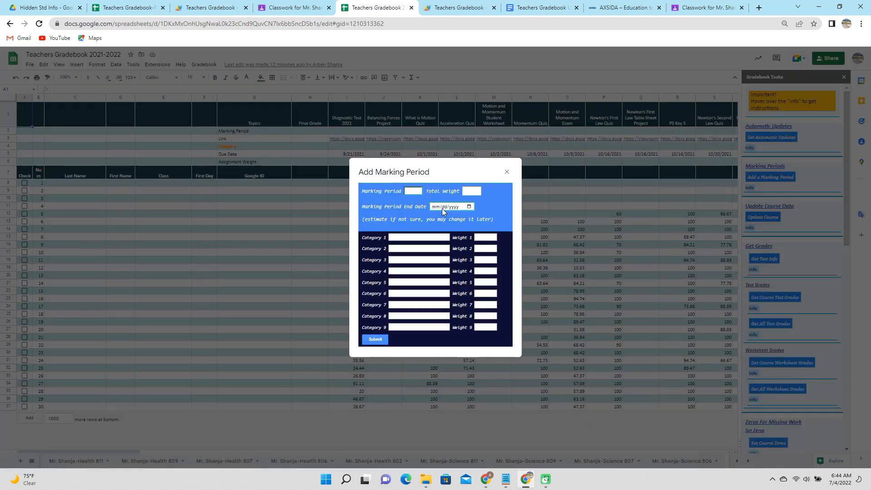
Enter the Exam 30, Quiz 25 and Worksheet 30 category weights
left_click(431, 237)
type("Exam")
key("Tab")
type("30")
key("Tab")
type("Qu")
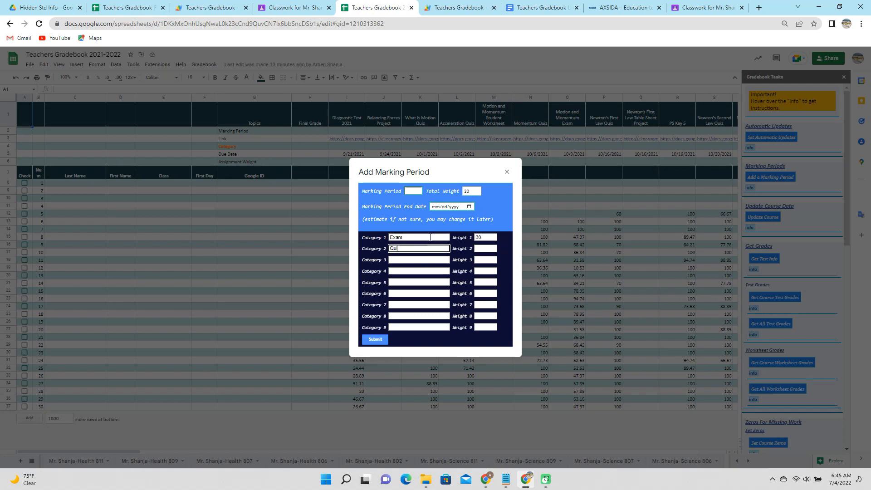
type("iz")
key("Tab")
type("25")
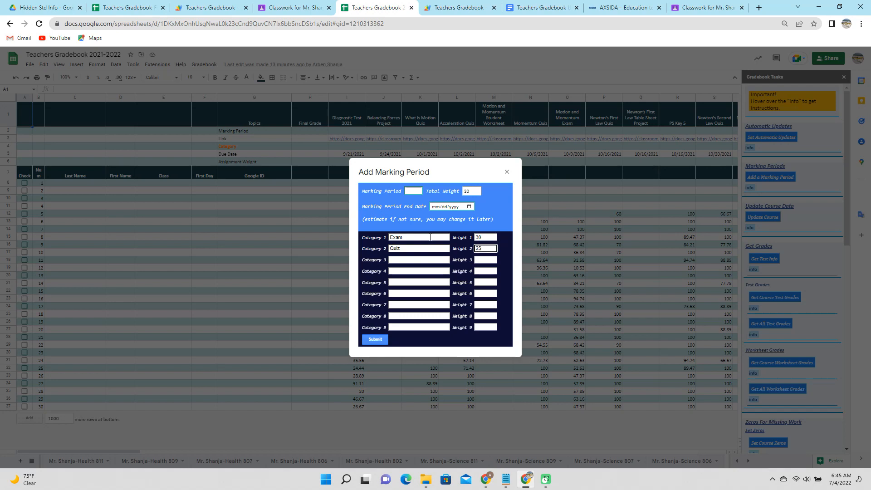
key("Tab")
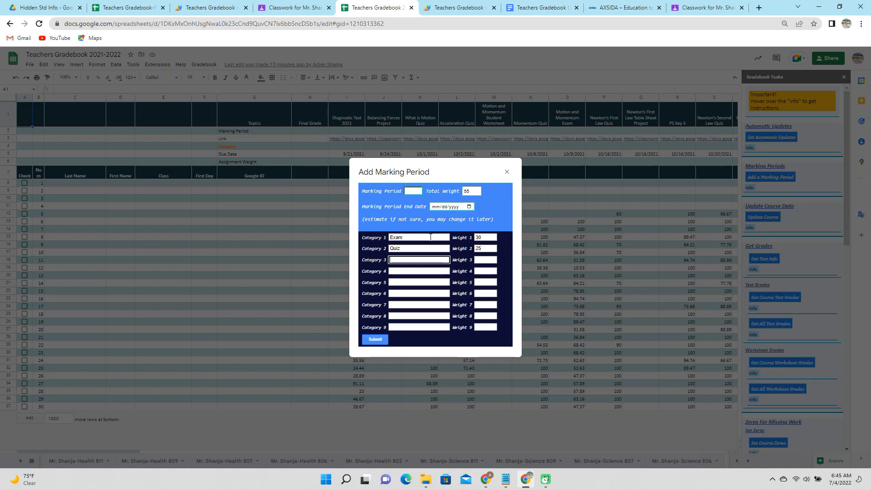
type("Worksheet")
key("Tab")
type("30")
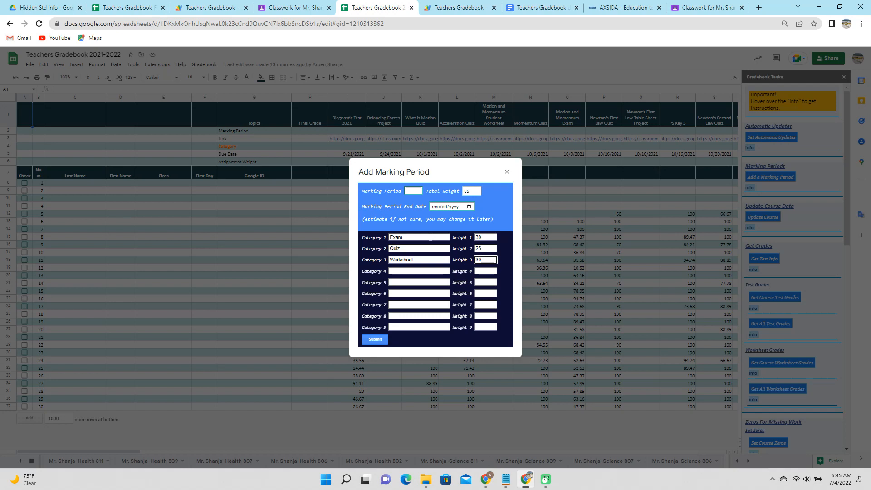
key("Return")
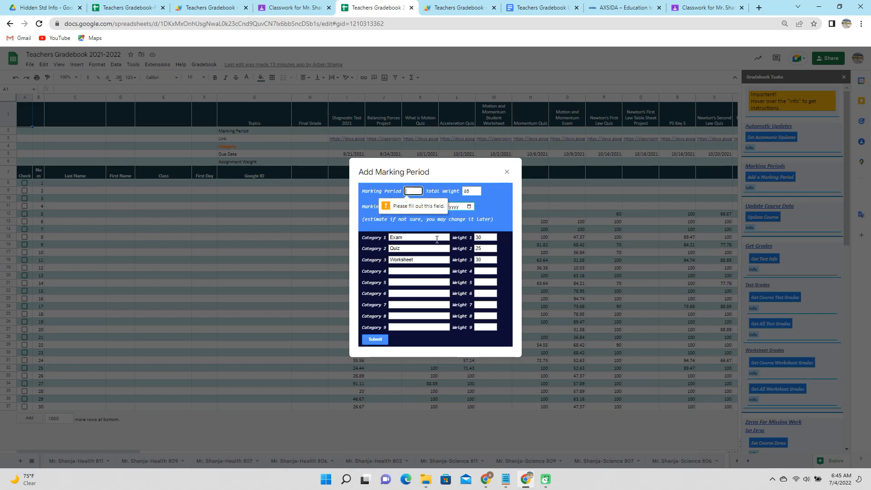
Add the Project 15 and Diagnostic 0 category weights
left_click(419, 273)
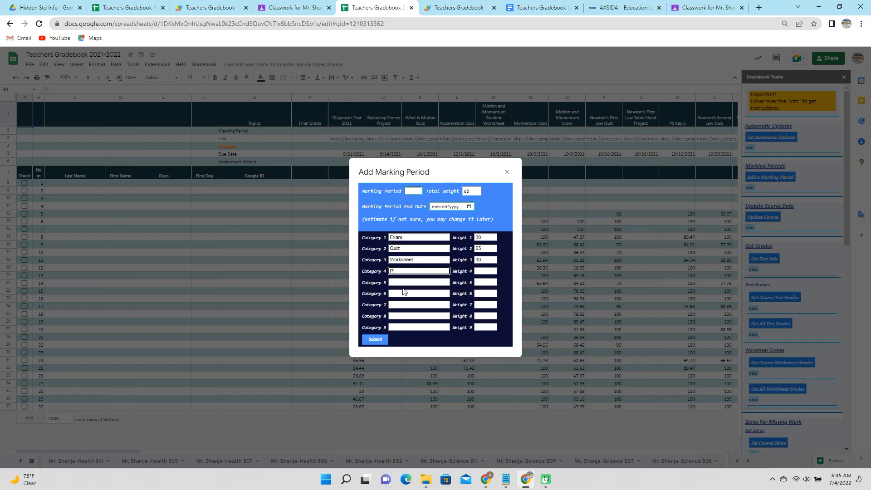
type("Project")
key("Tab")
type("1")
key("Return")
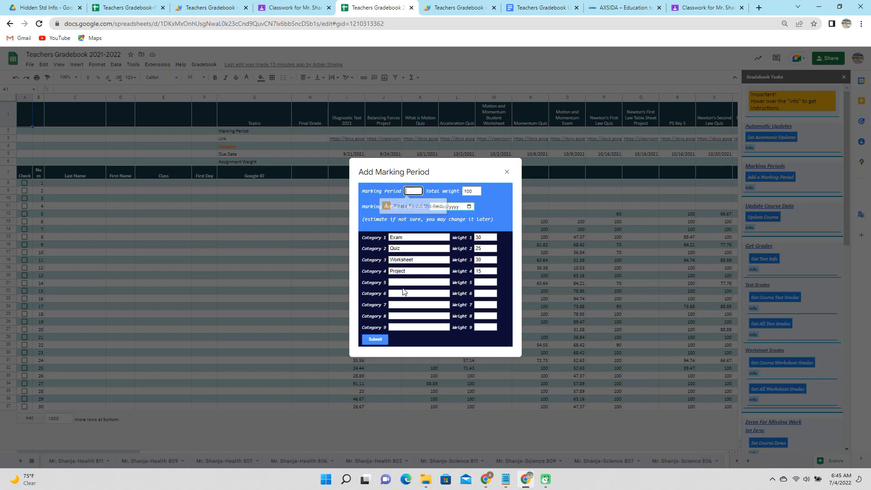
left_click(408, 282)
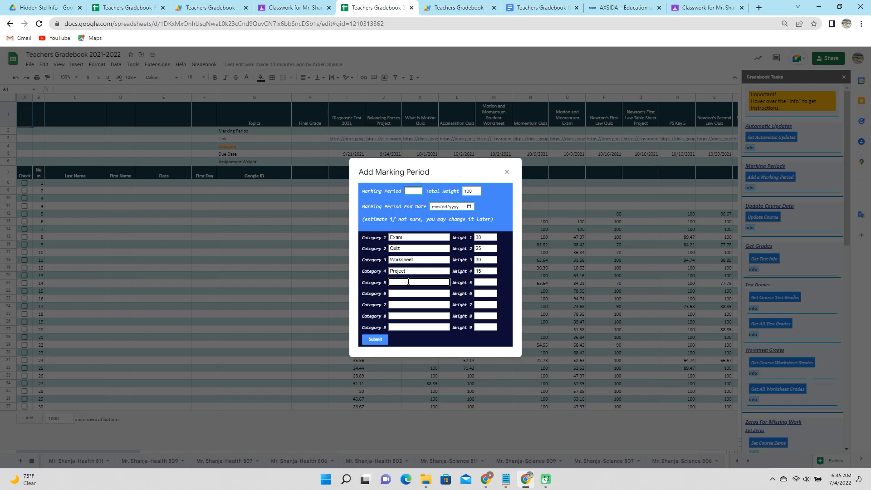
type("Diagnostic")
key("Tab")
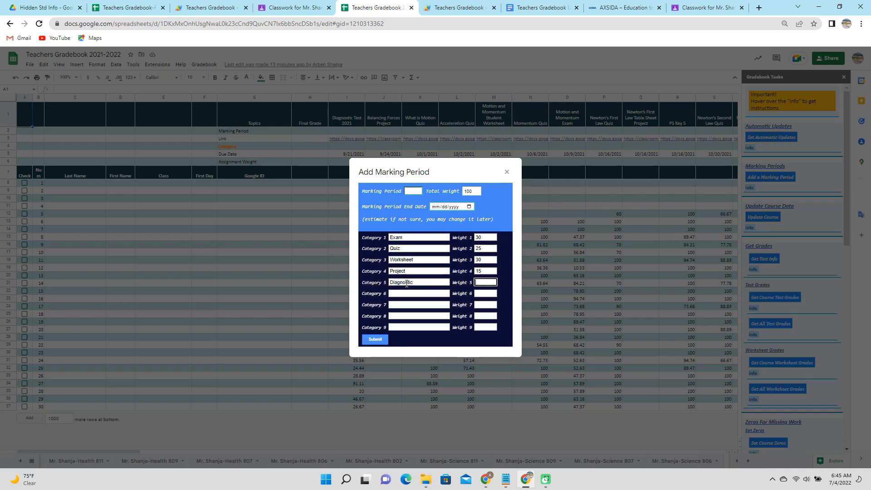
type("0")
Set it as marking period 1 ending November 1, 2021, and submit
left_click(414, 190)
type("1")
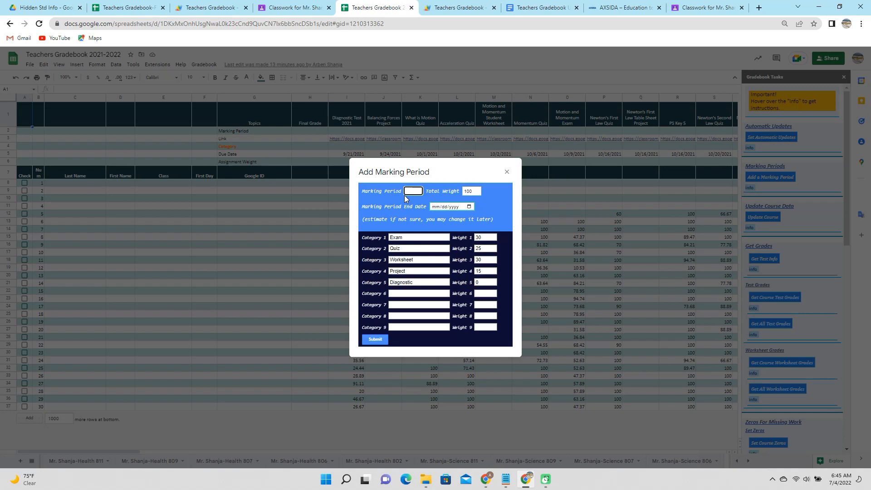
left_click(469, 207)
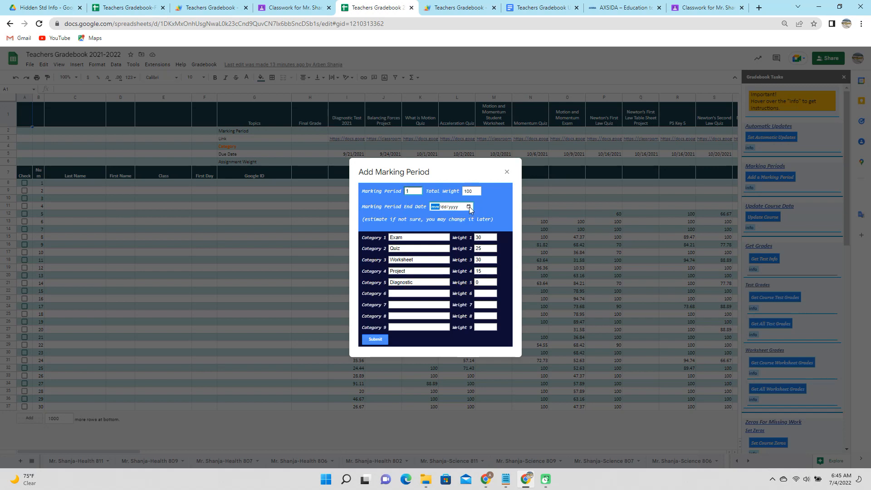
left_click(487, 221)
left_click(487, 220)
left_click(487, 220)
left_click(487, 221)
left_click(488, 220)
left_click(499, 220)
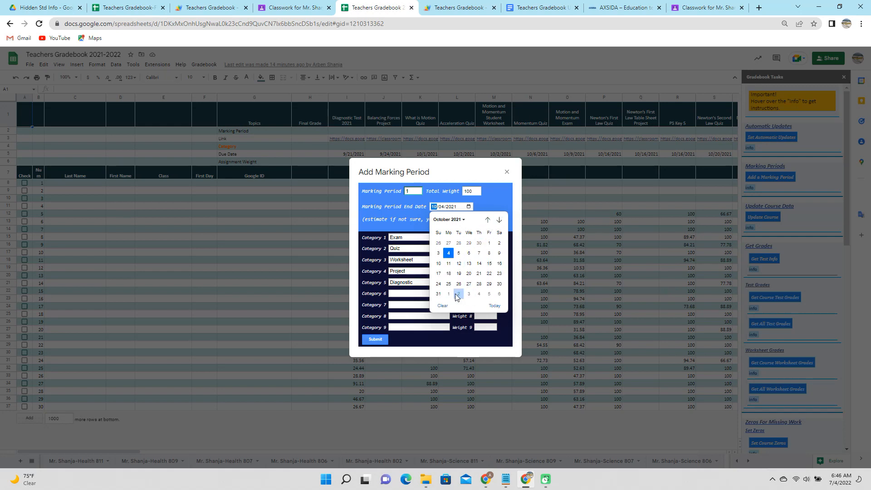
left_click(500, 221)
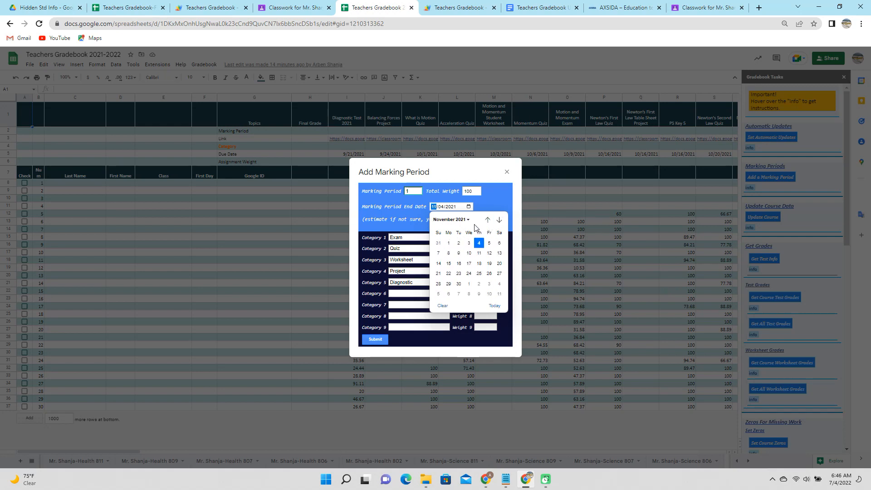
left_click(448, 243)
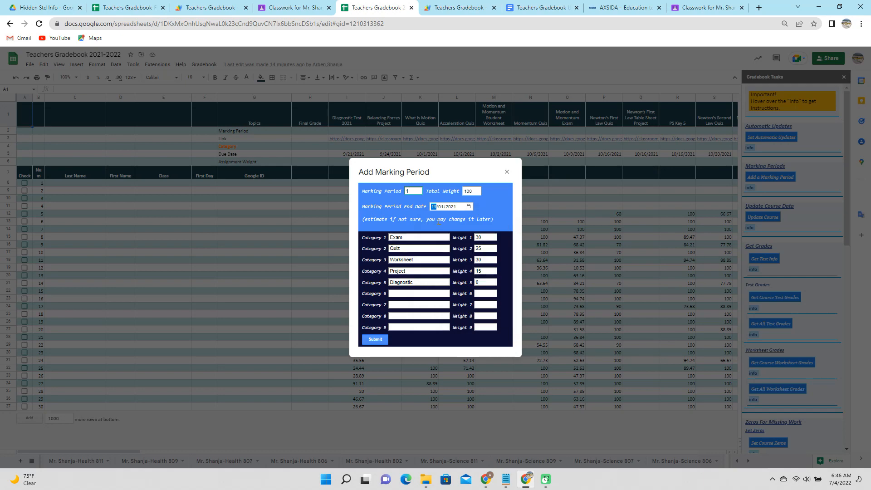
left_click(385, 341)
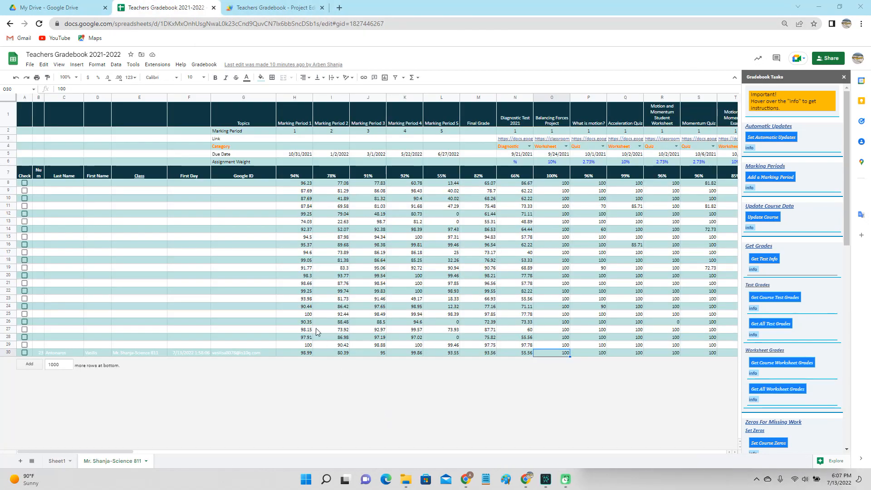
Change cell H5's Marking Period 1 end date to 10/5/2021 using the date picker
double_click(302, 156)
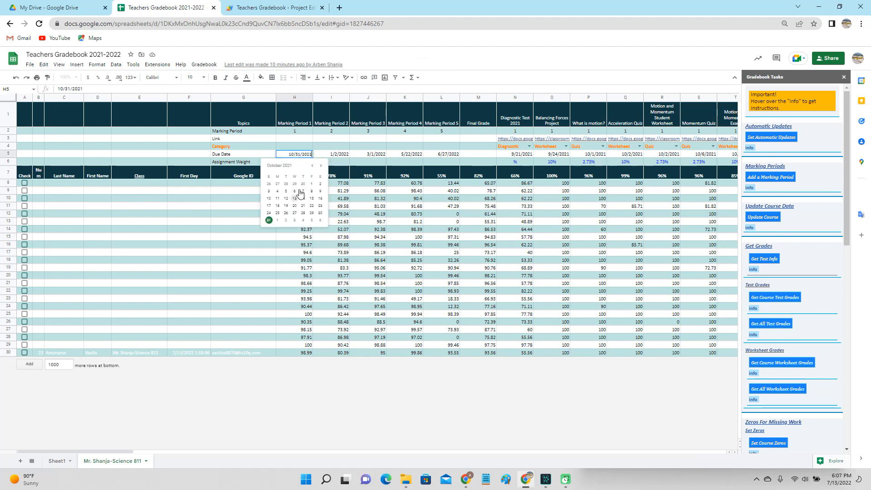
left_click(286, 191)
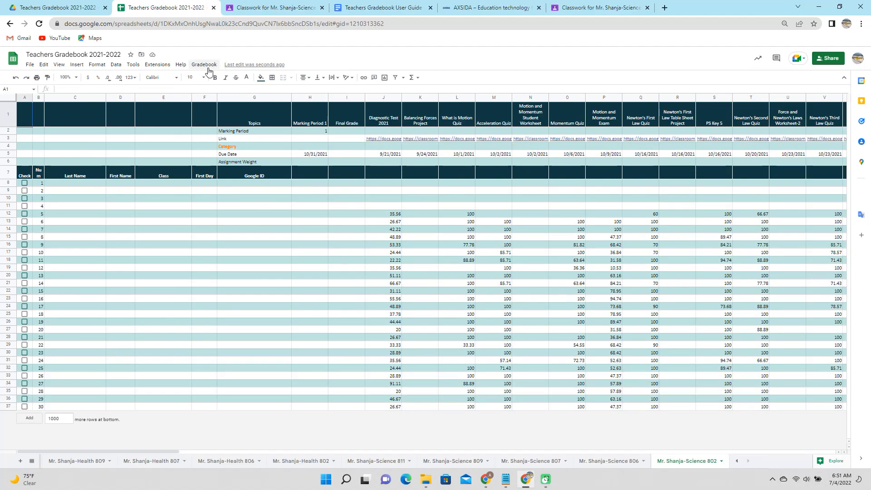
left_click(208, 68)
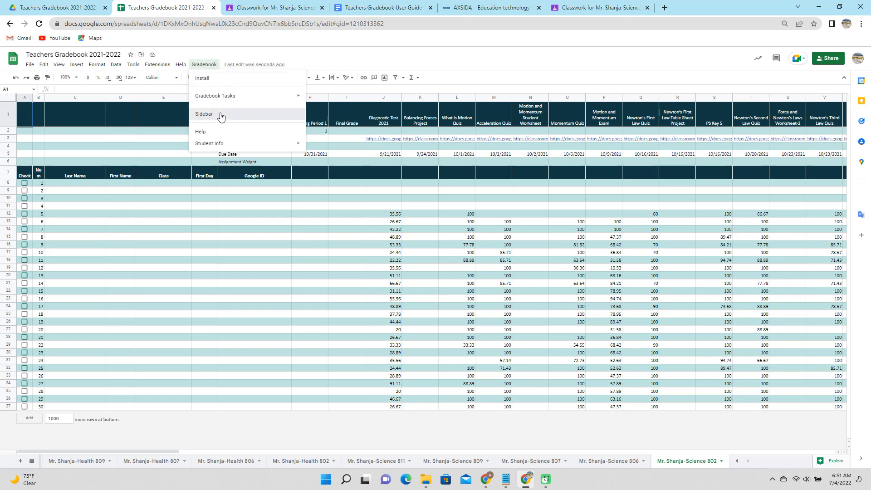
Start a new marking period with categories Exam, Quiz, Worksheet, Project and Diagnostic
mouse_move(218, 104)
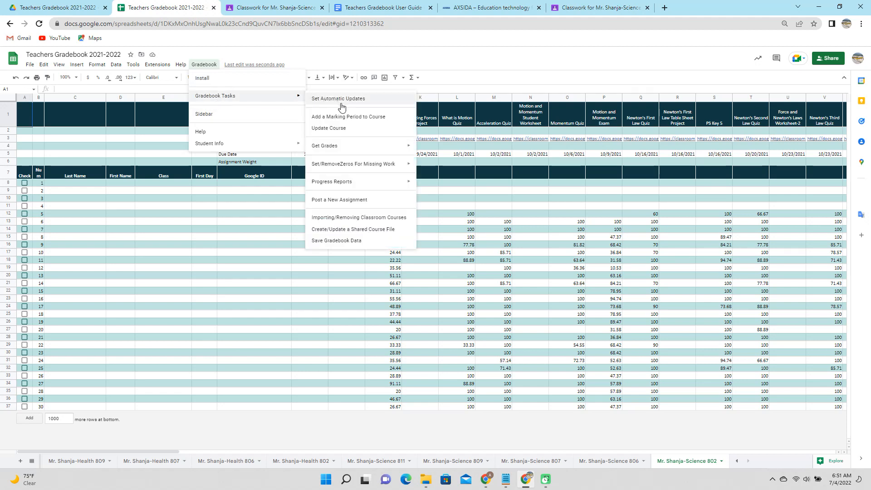
left_click(353, 129)
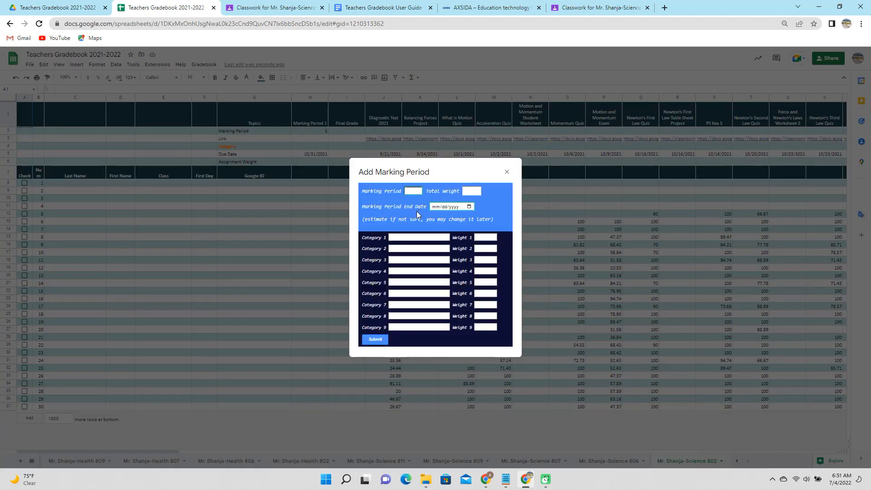
left_click(420, 238)
left_click(422, 256)
left_click(423, 249)
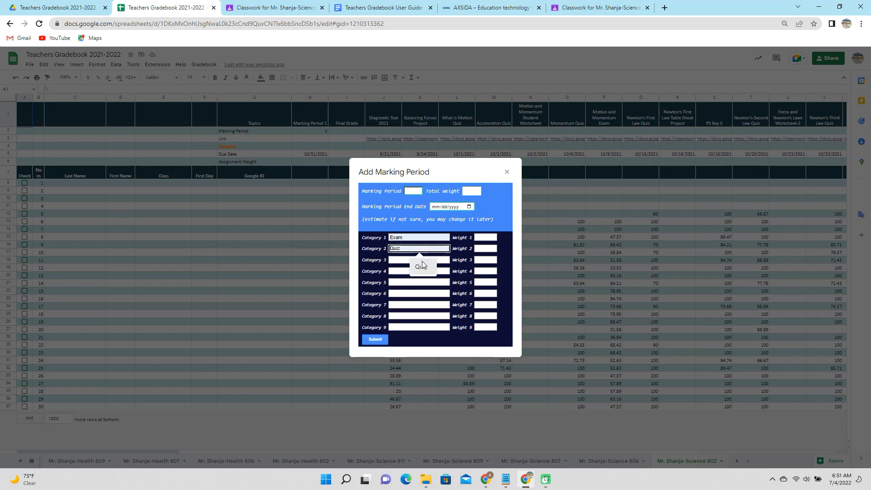
left_click(420, 263)
left_click(420, 260)
left_click(419, 278)
left_click(418, 271)
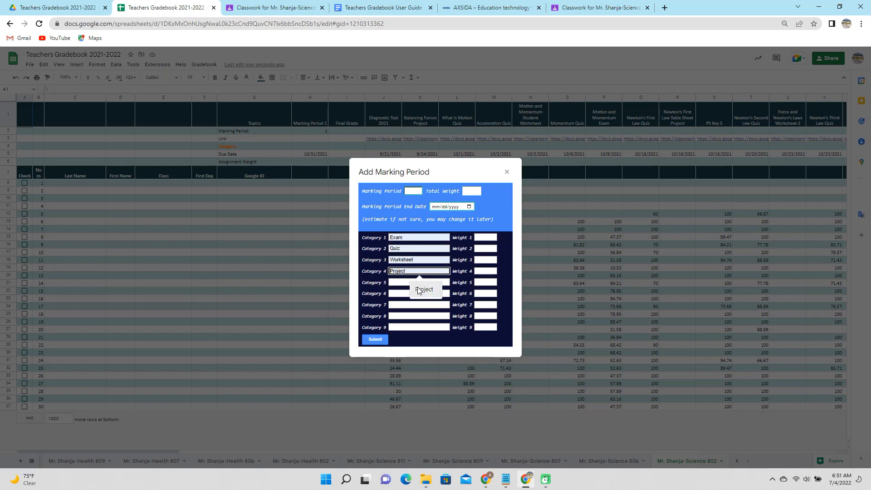
left_click(416, 283)
left_click(423, 298)
Set the category weights to 30, 25, 30, 15 and 0
left_click(484, 237)
left_click(486, 249)
left_click(485, 265)
left_click(484, 260)
left_click(485, 275)
left_click(486, 270)
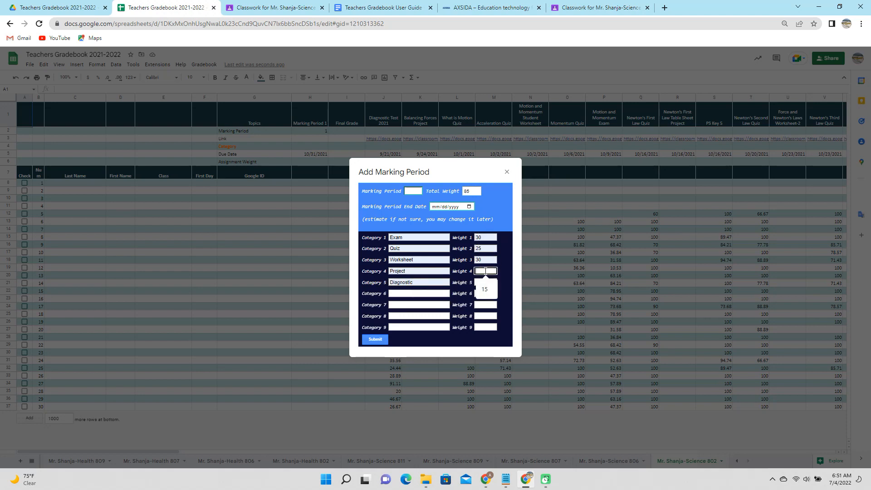
left_click(484, 289)
left_click(486, 283)
Set the end date to January 3, 2022 and the marking period to 2, then submit
left_click(469, 208)
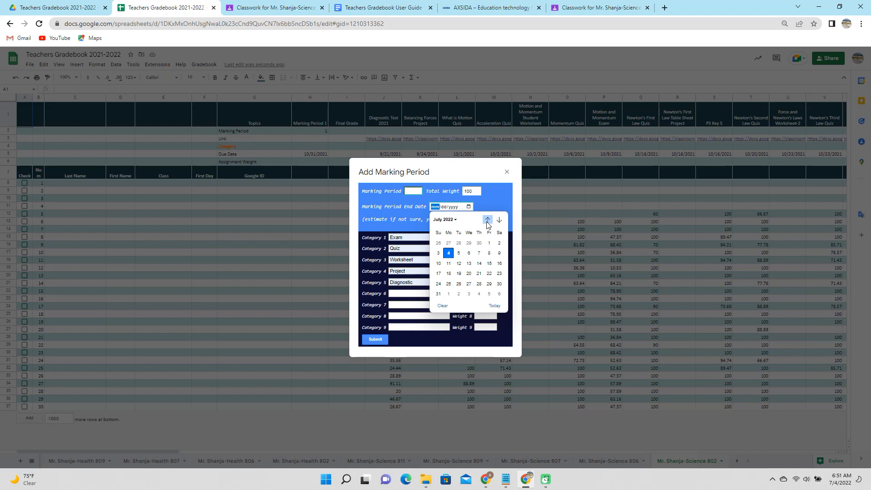
left_click(488, 220)
left_click(488, 221)
left_click(488, 221)
left_click(488, 220)
left_click(487, 221)
left_click(488, 220)
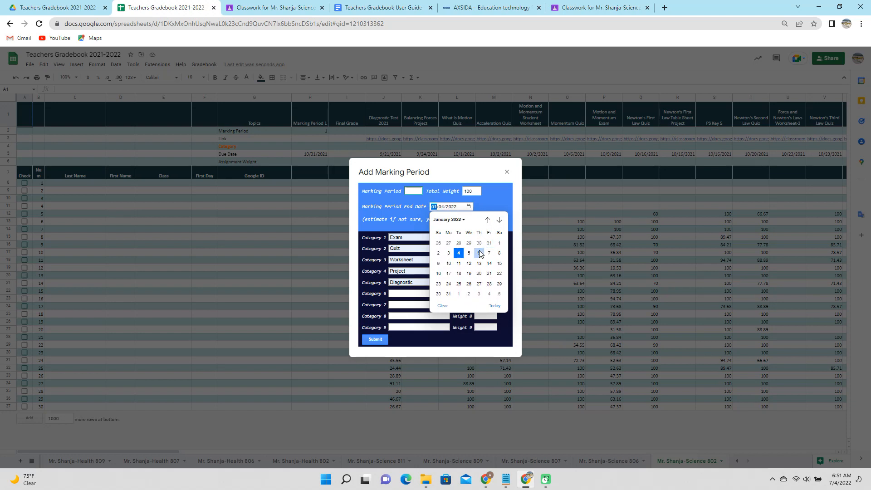
left_click(448, 253)
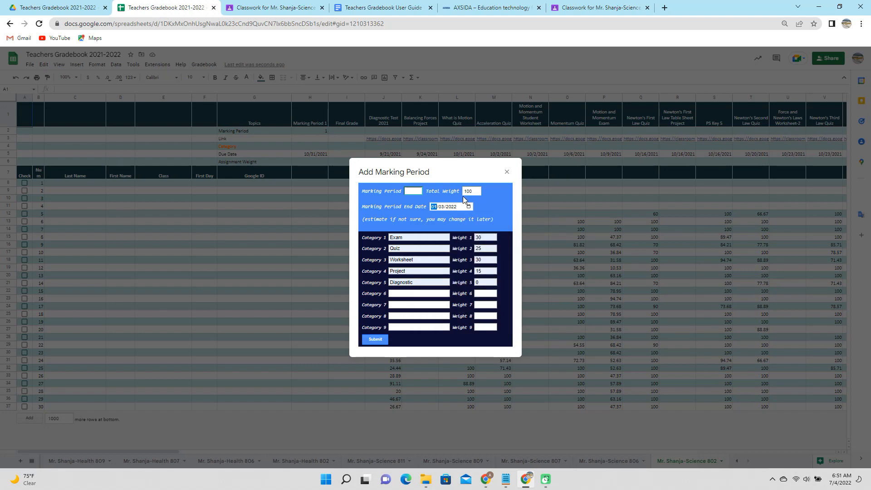
left_click(414, 192)
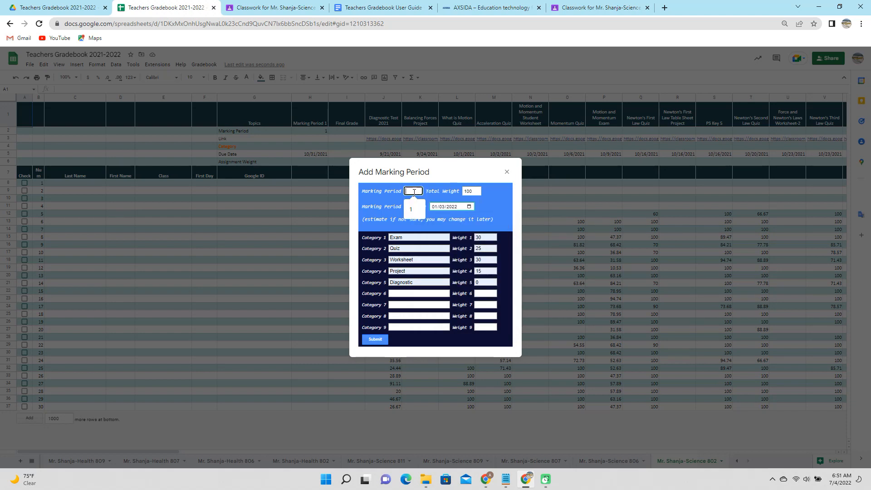
type("2")
left_click(496, 207)
left_click(373, 341)
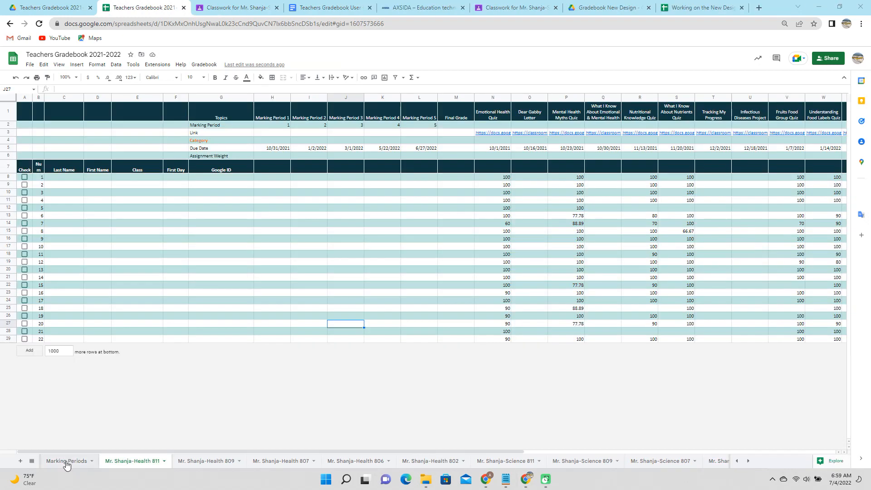
Scroll the Marking Periods sheet to review the weights, then open the Health 811 gradebook sheet
left_click(67, 461)
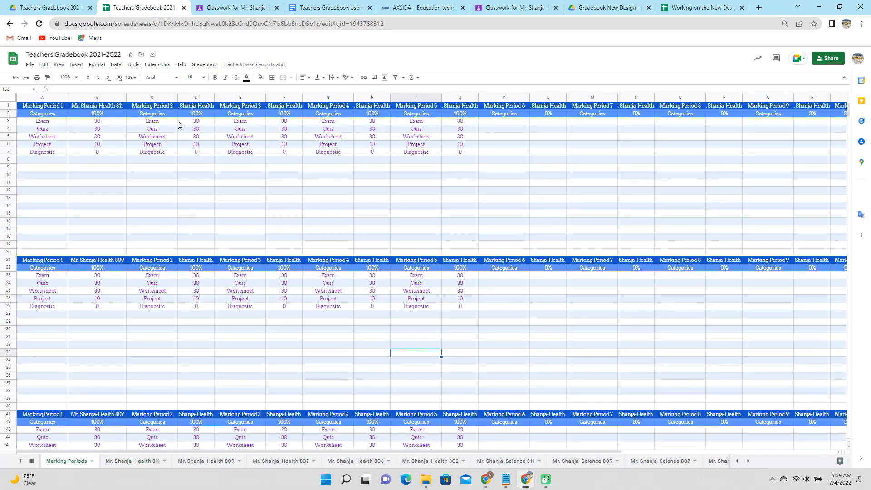
scroll(122, 271, "down", 5)
scroll(153, 234, "down", 10)
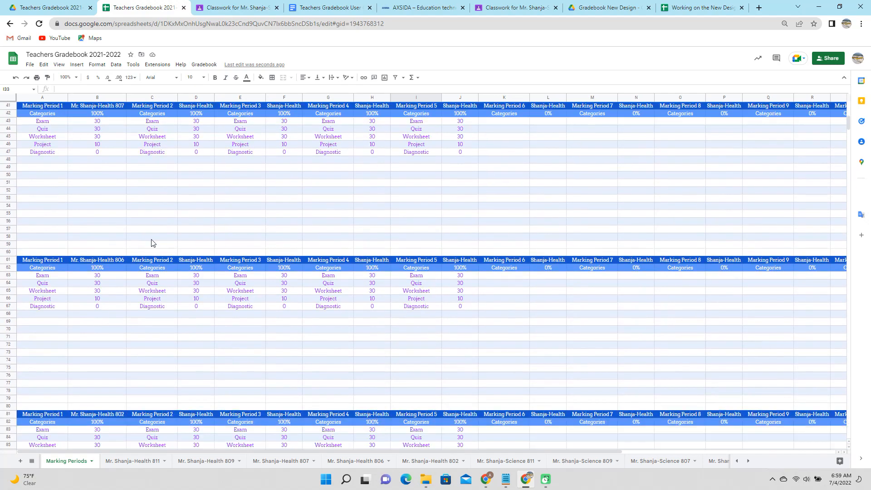
scroll(152, 256, "down", 9)
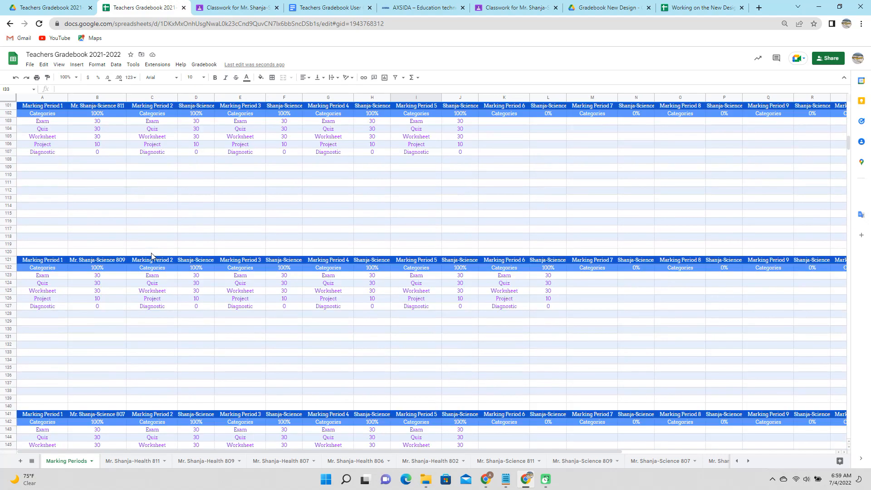
scroll(152, 257, "down", 3)
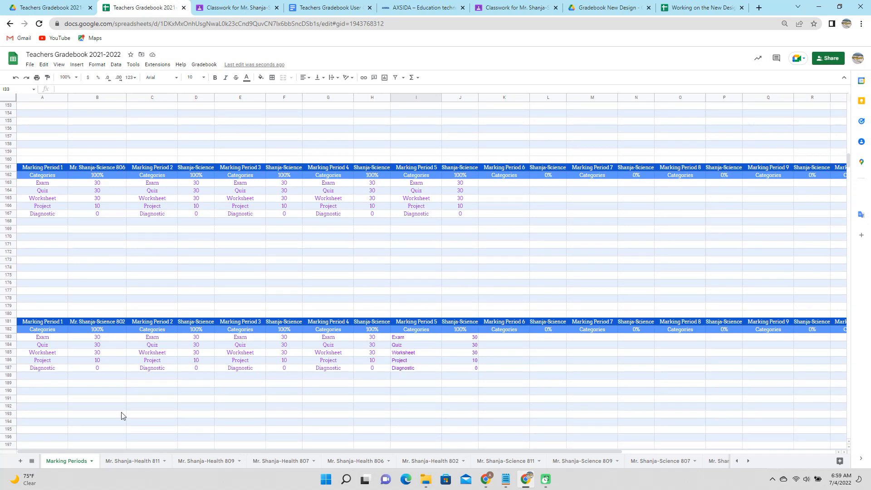
left_click(126, 462)
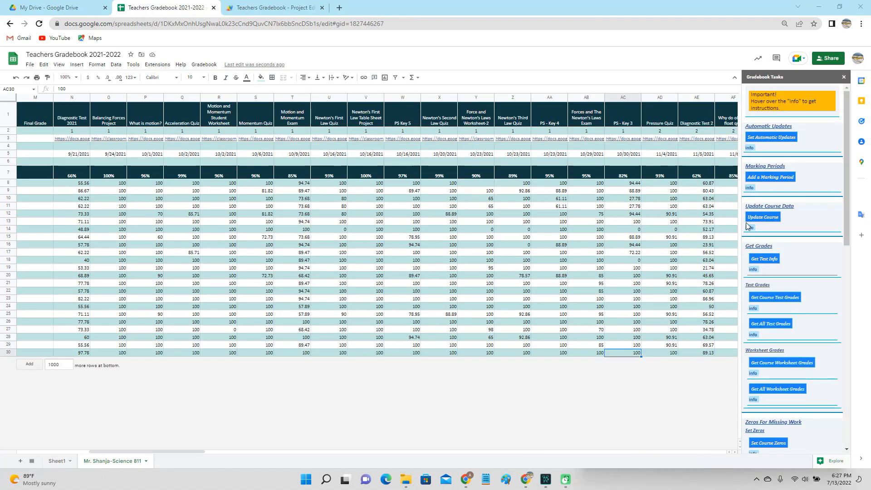
mouse_move(753, 228)
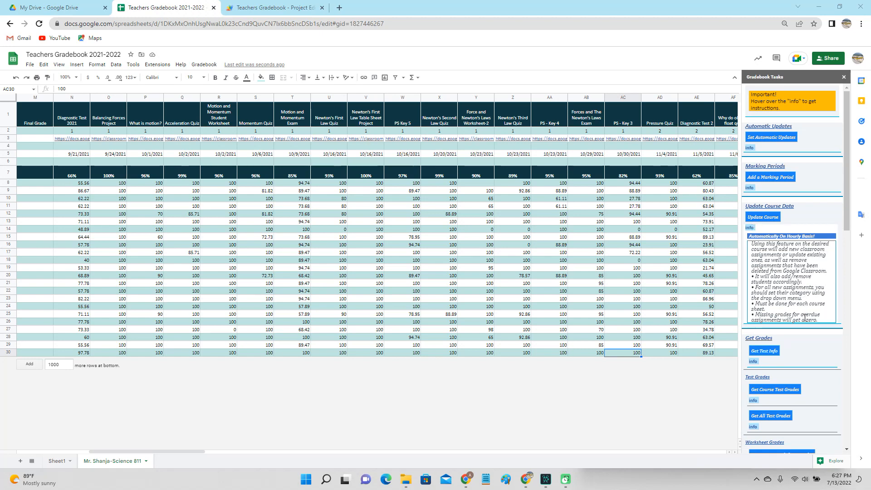
Update the course from Classroom and set N4–Q4 categories to Quiz, Worksheet, Quiz, Worksheet
left_click(769, 220)
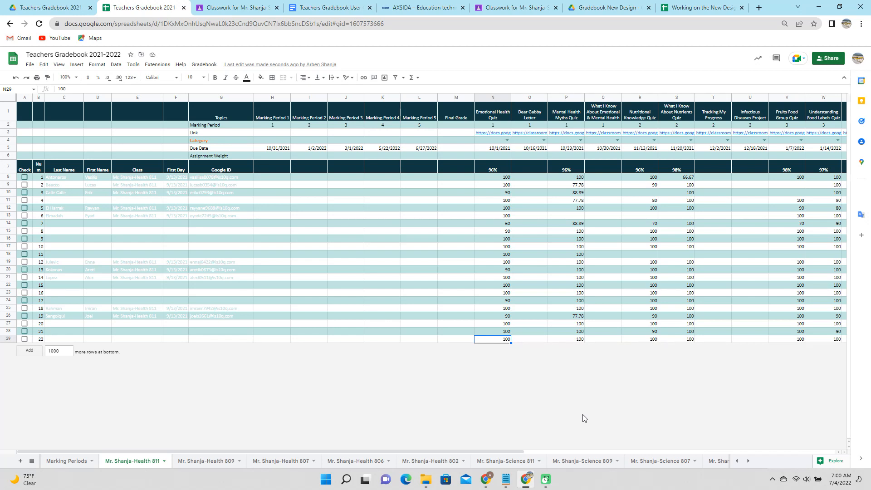
left_click(507, 141)
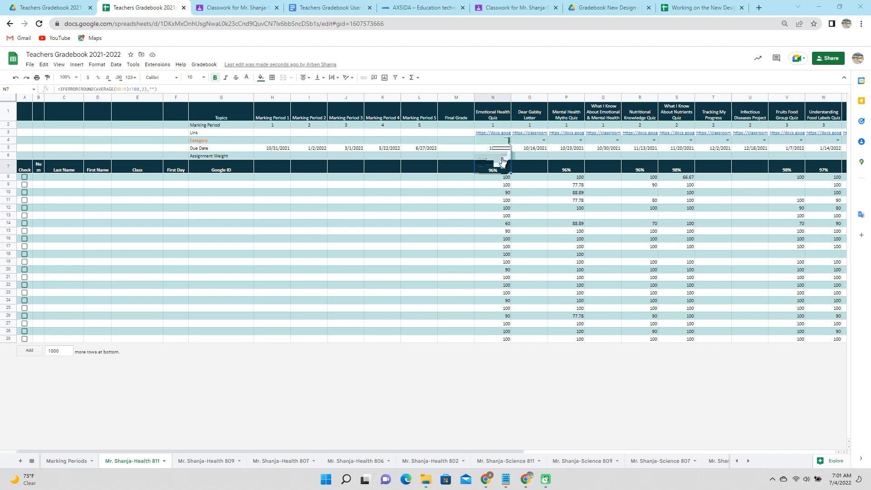
left_click(503, 161)
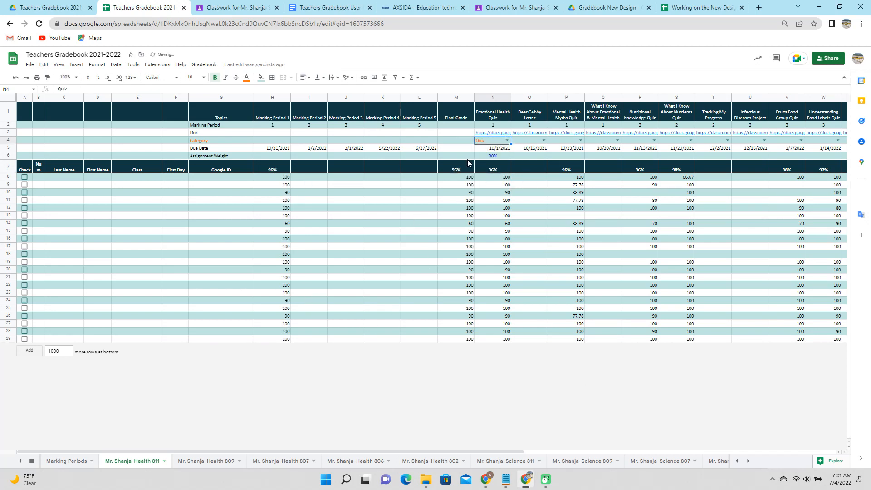
left_click(544, 141)
left_click(540, 159)
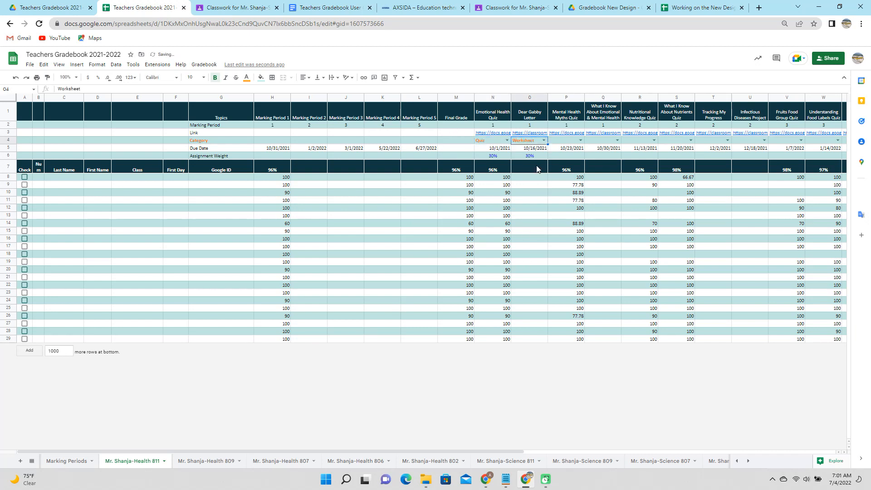
left_click(580, 141)
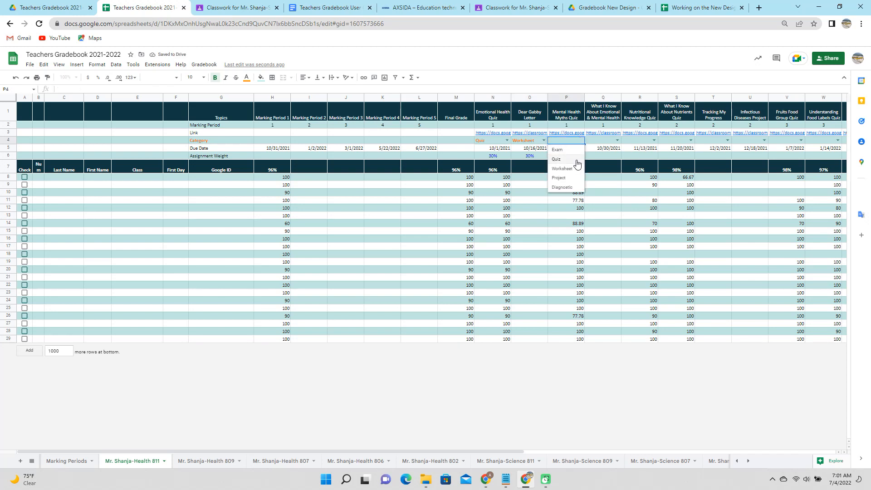
left_click(576, 160)
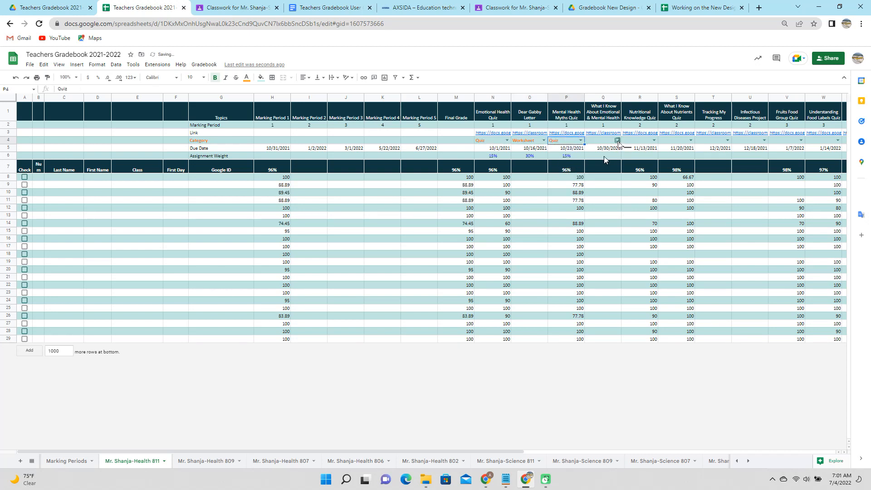
left_click(618, 141)
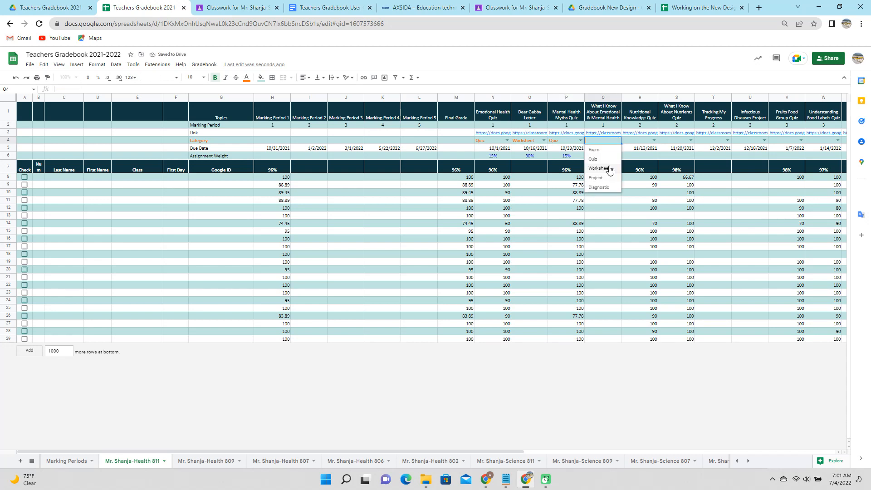
left_click(609, 168)
Set R4 and S4 to Quiz, Tracking My Progress to Worksheet, and AK4 to Quiz
left_click(654, 140)
left_click(644, 159)
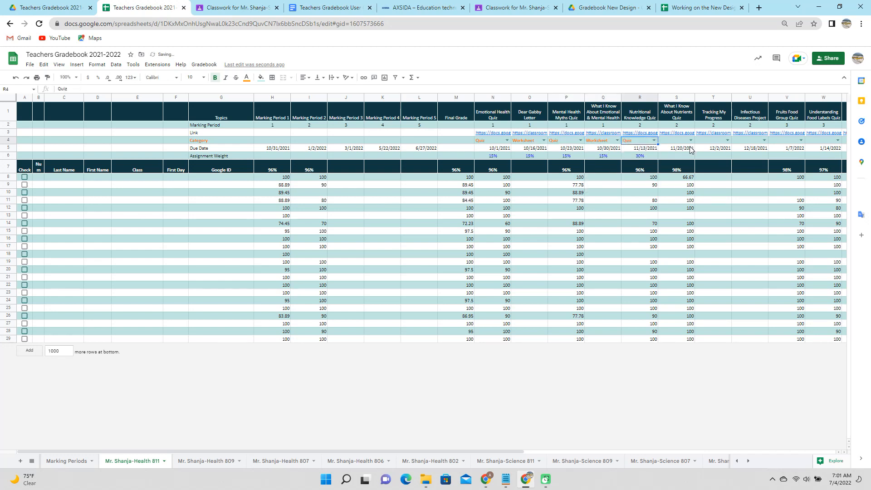
left_click(690, 140)
left_click(684, 159)
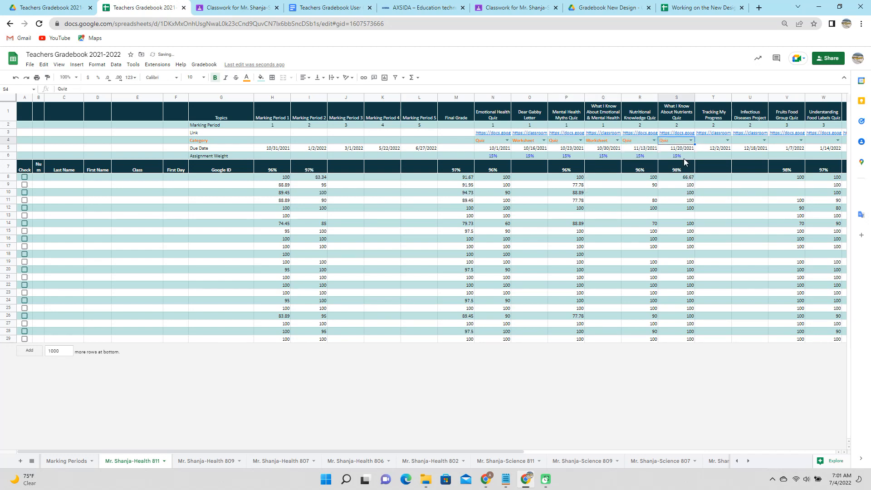
left_click(728, 141)
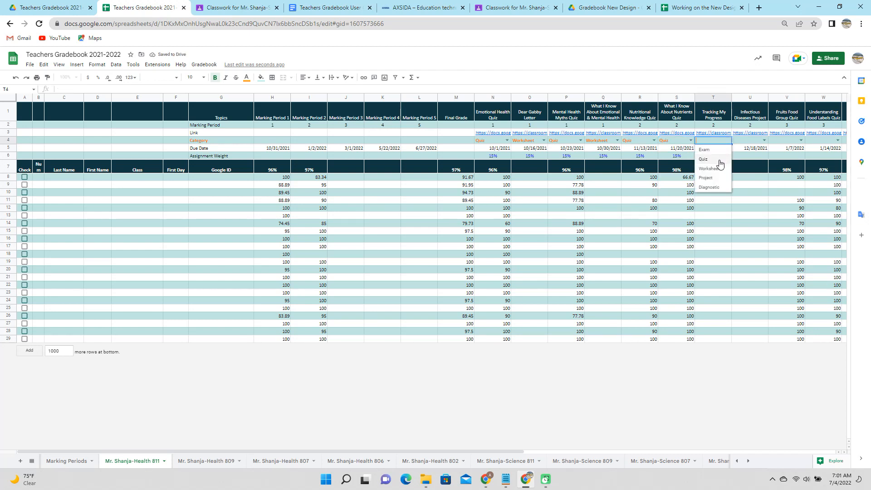
left_click(721, 168)
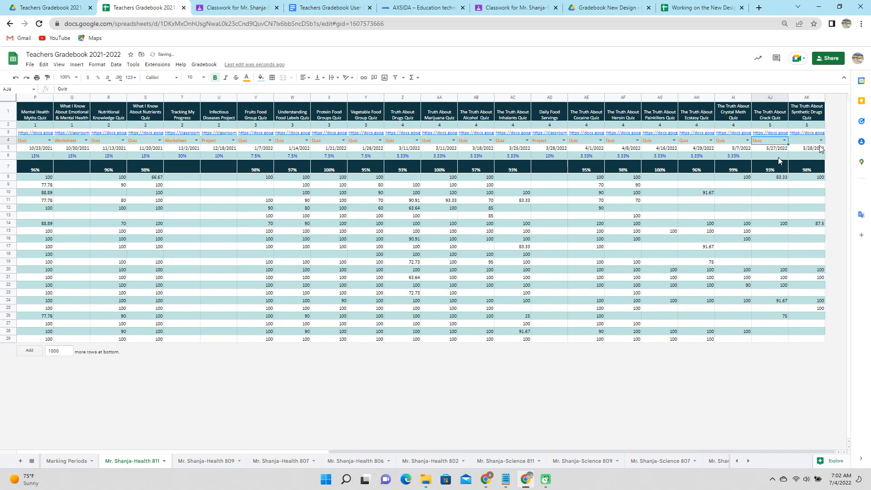
left_click(820, 141)
left_click(812, 159)
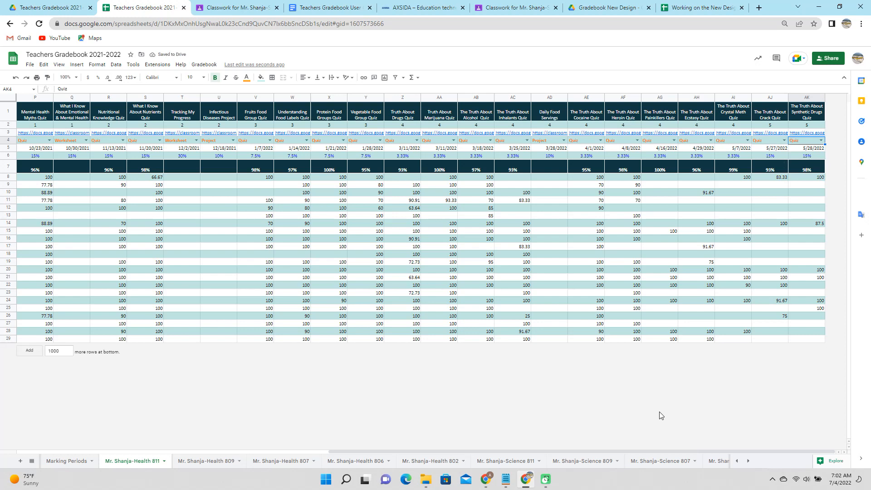
left_click_drag(624, 451, 289, 461)
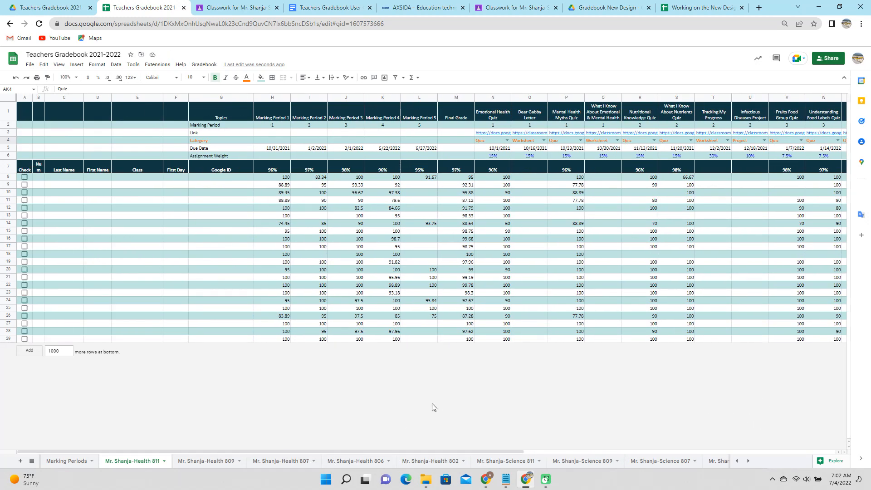
Run Get Course Worksheets Grades to pull worksheet grades into the Health 811 gradebook
left_click(205, 65)
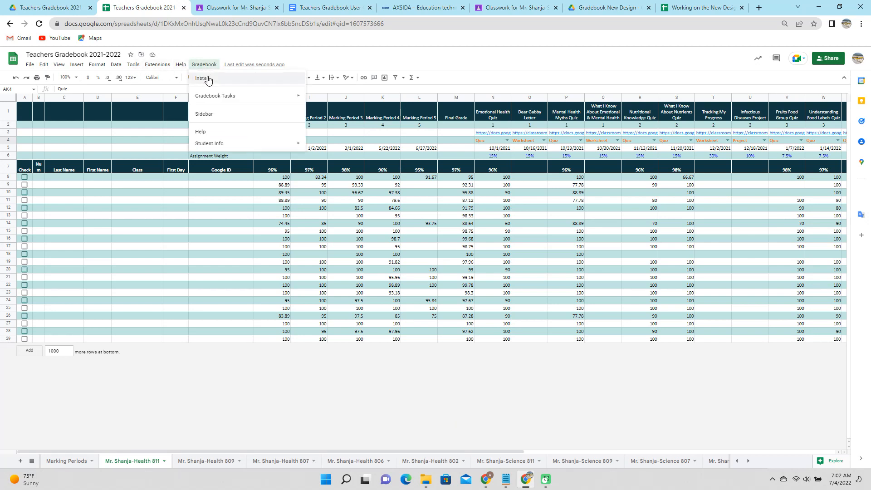
mouse_move(213, 97)
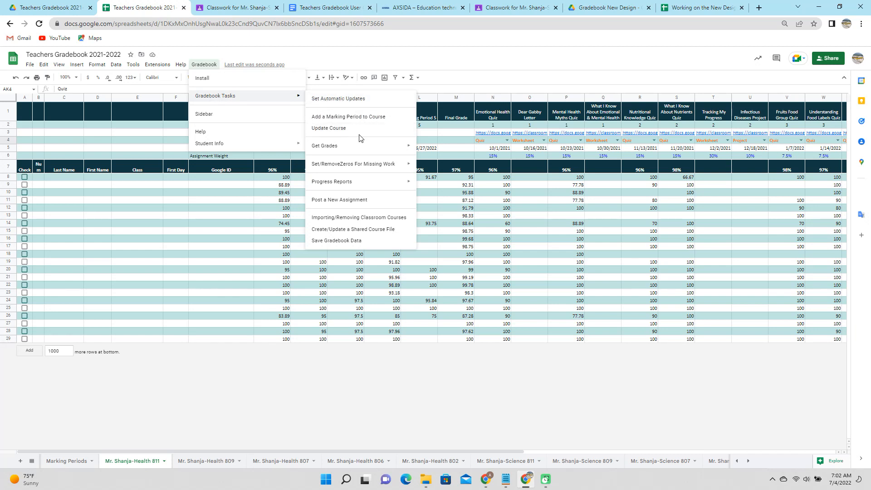
mouse_move(368, 147)
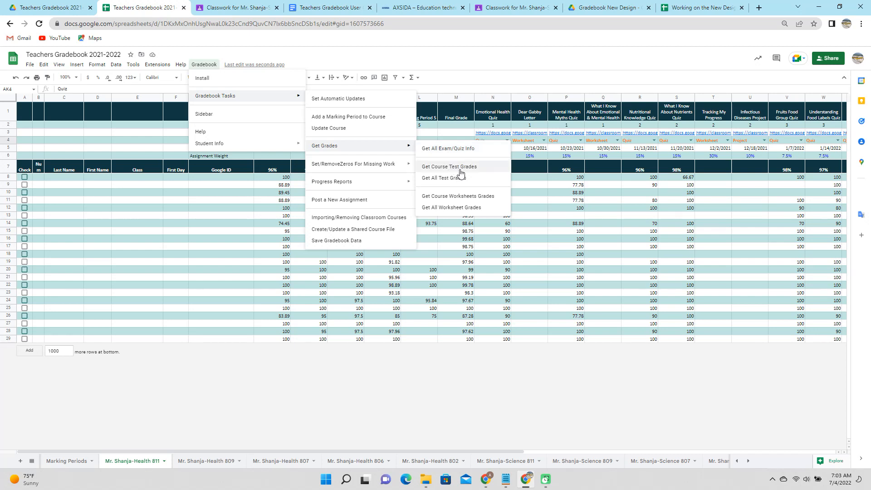
left_click(467, 198)
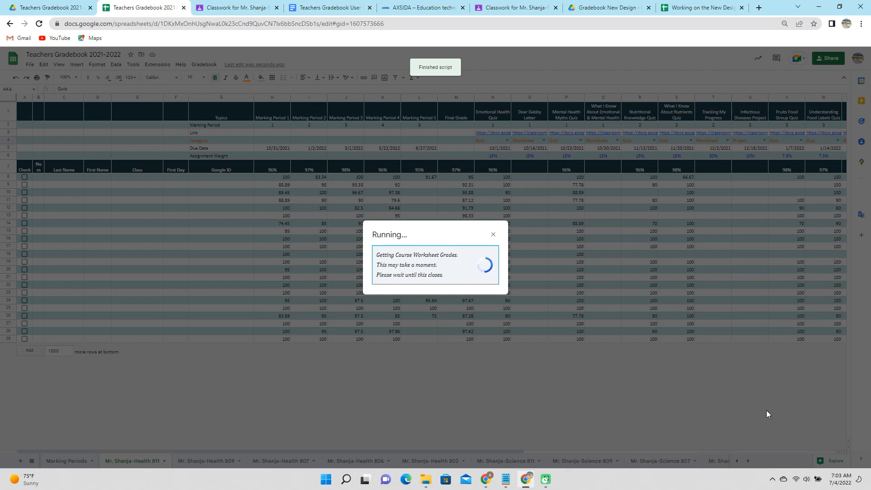
left_click(204, 64)
mouse_move(303, 99)
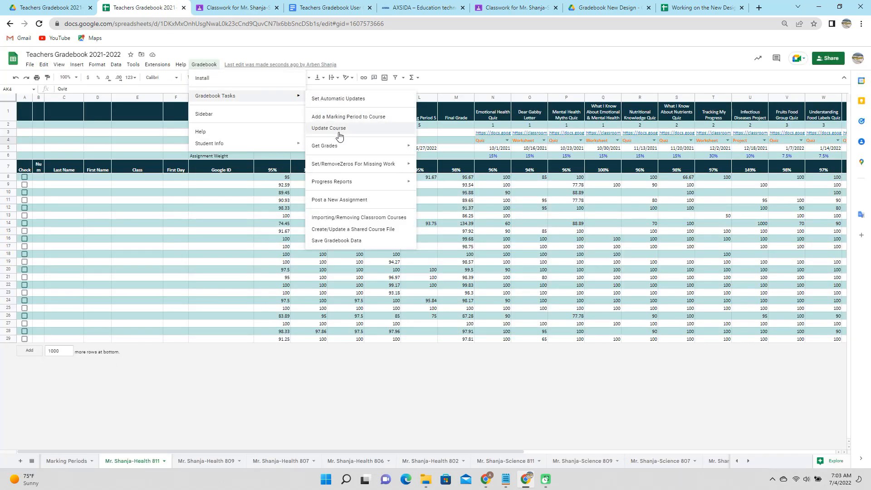
mouse_move(343, 166)
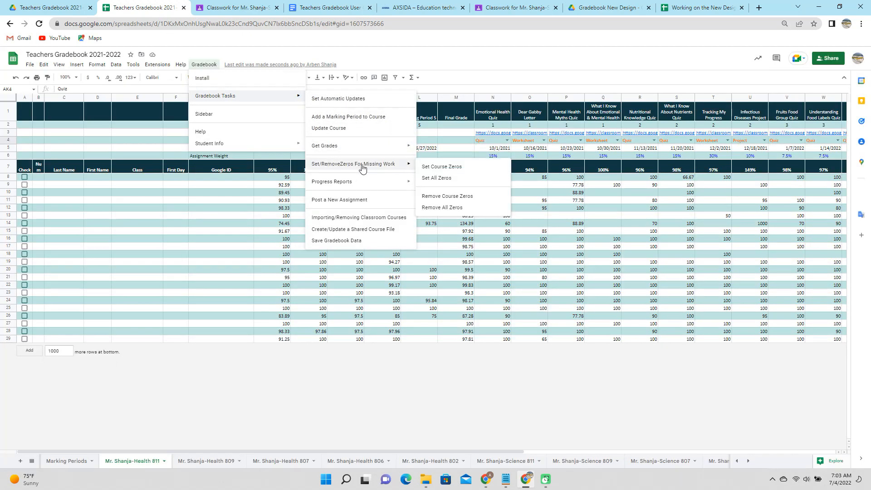
Apply Set Course Zeros so Health 811's missing work counts as zero
left_click(437, 167)
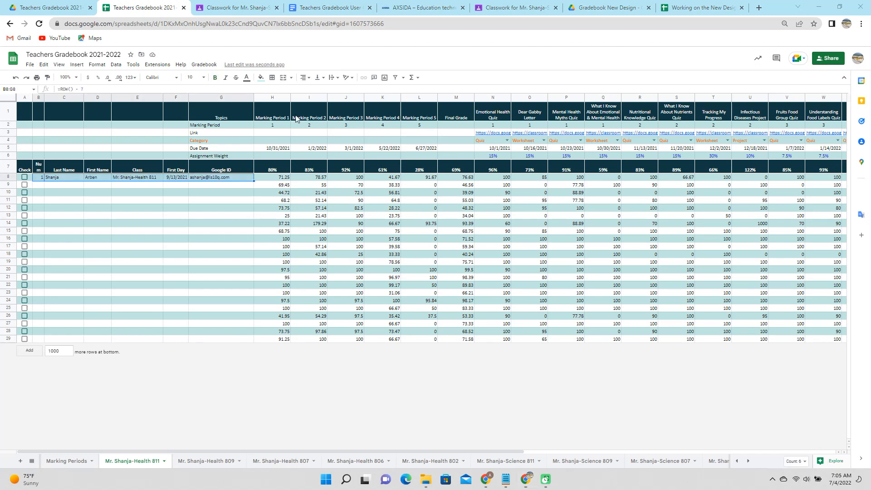
Run Post a New Assignment from Gradebook Tasks to load the Assign To Classroom sheet
left_click(204, 64)
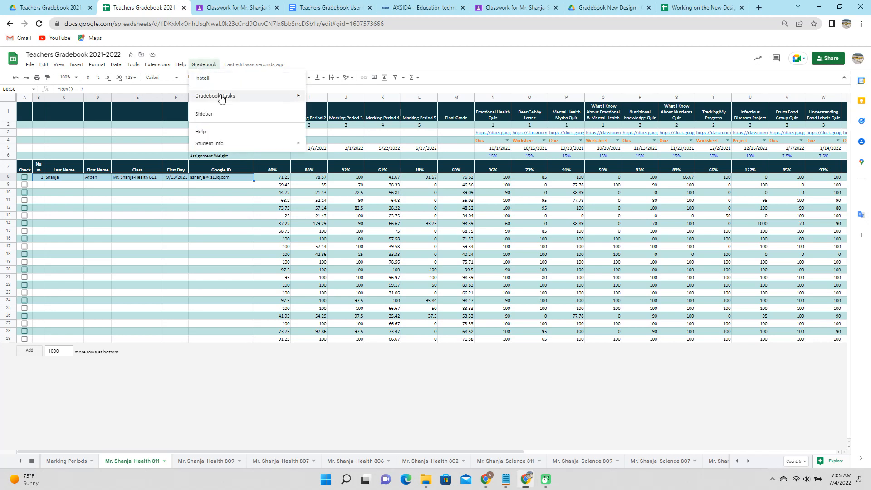
mouse_move(222, 98)
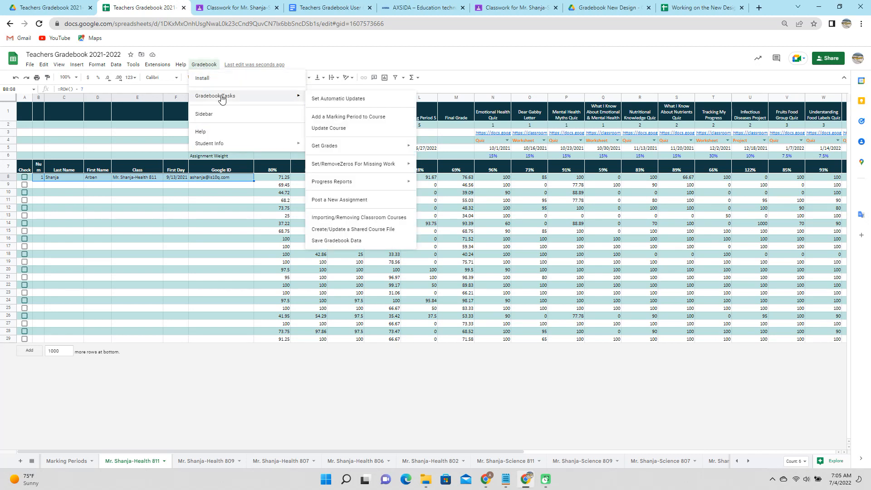
left_click(352, 61)
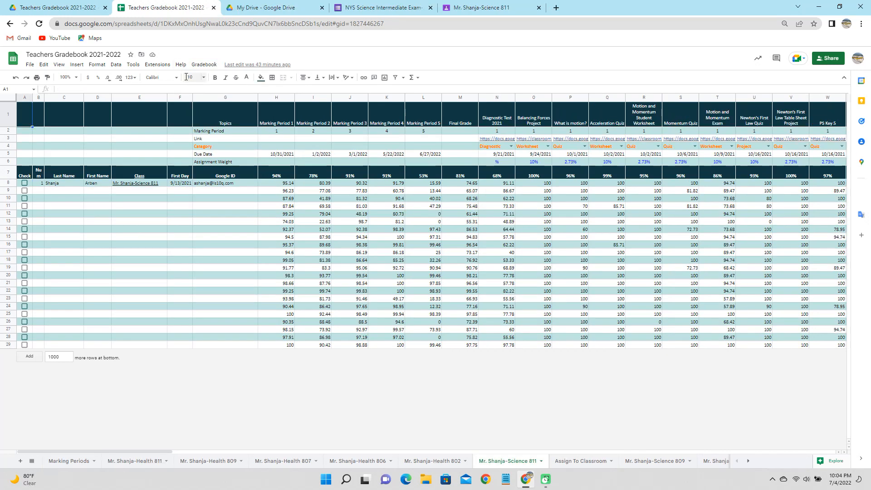
left_click(201, 66)
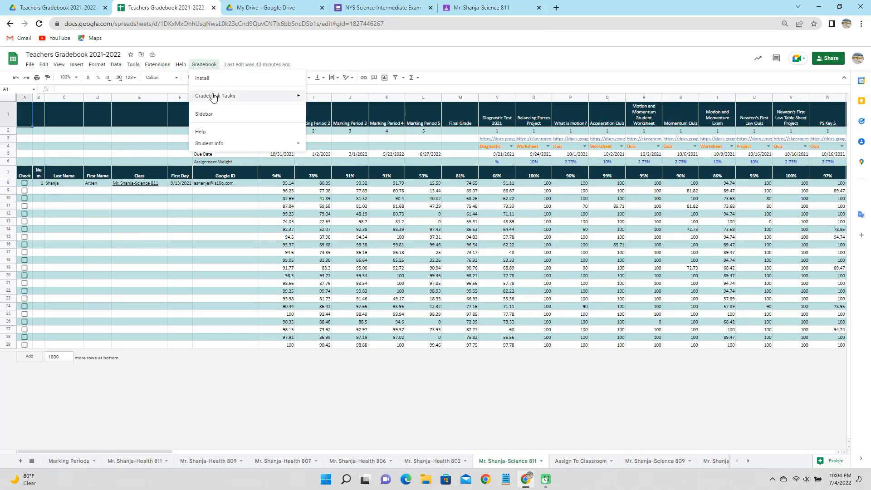
mouse_move(224, 99)
left_click(362, 202)
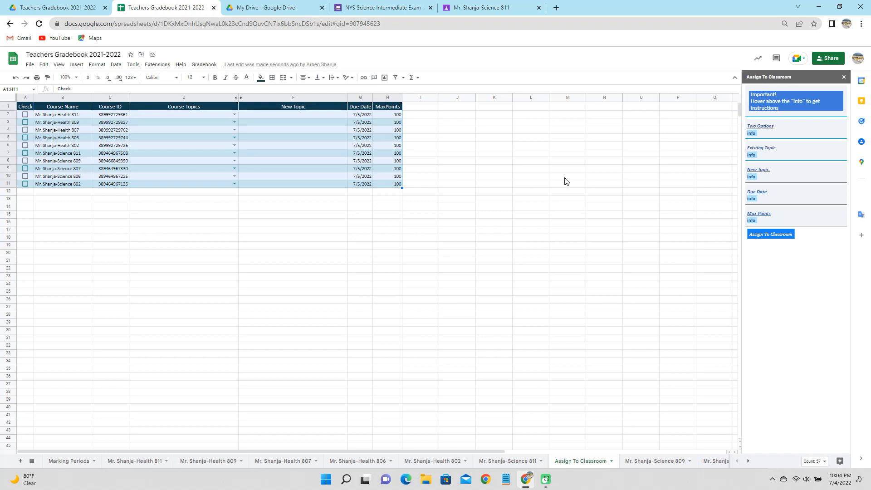
Re-tick Science 811 and pick Review For NYS Science Exam as the topic for Science 811 and 809
mouse_move(751, 135)
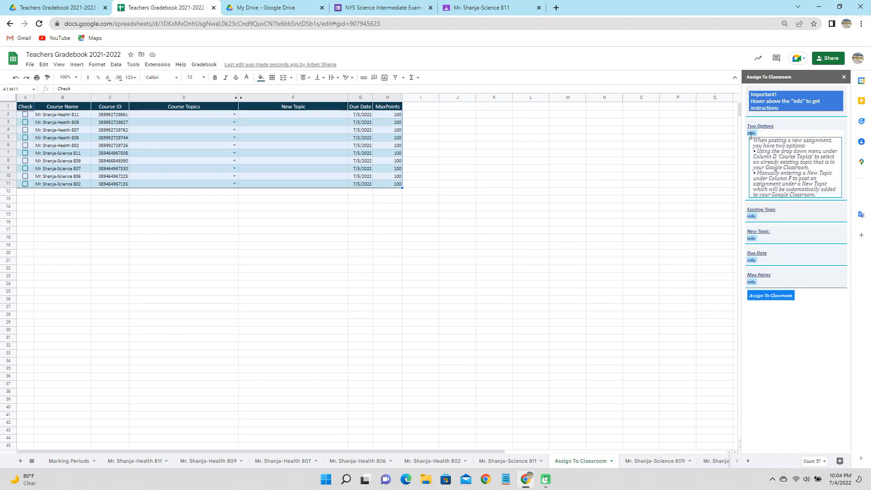
mouse_move(752, 198)
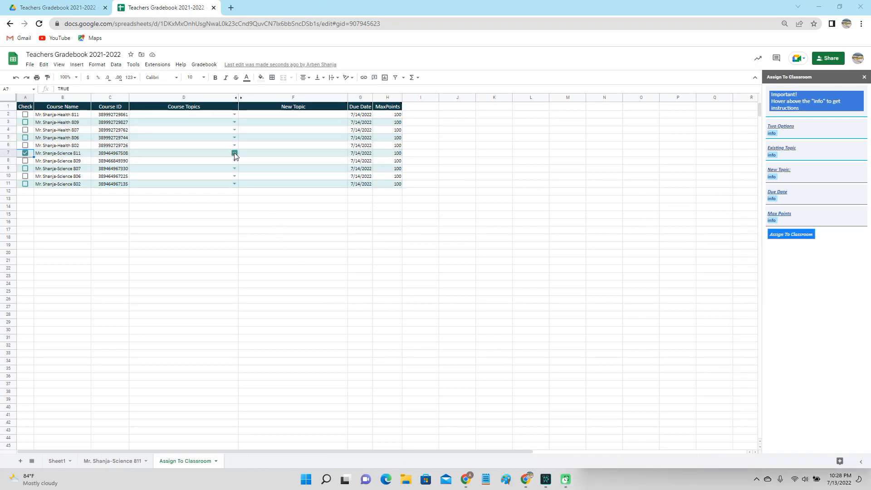
left_click(25, 153)
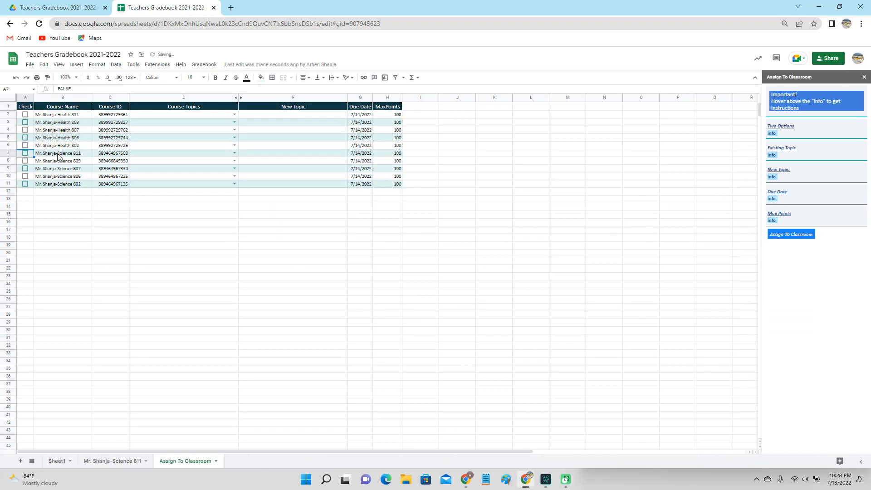
key("space")
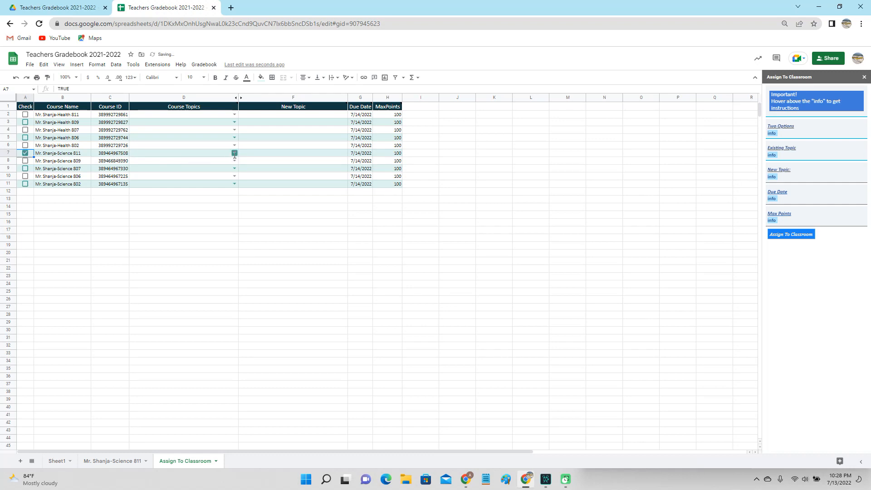
left_click(235, 153)
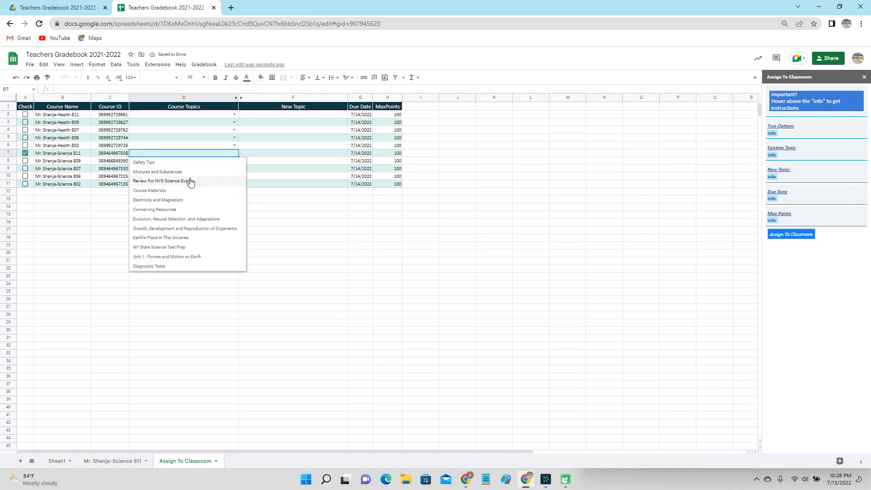
left_click(191, 181)
left_click(235, 161)
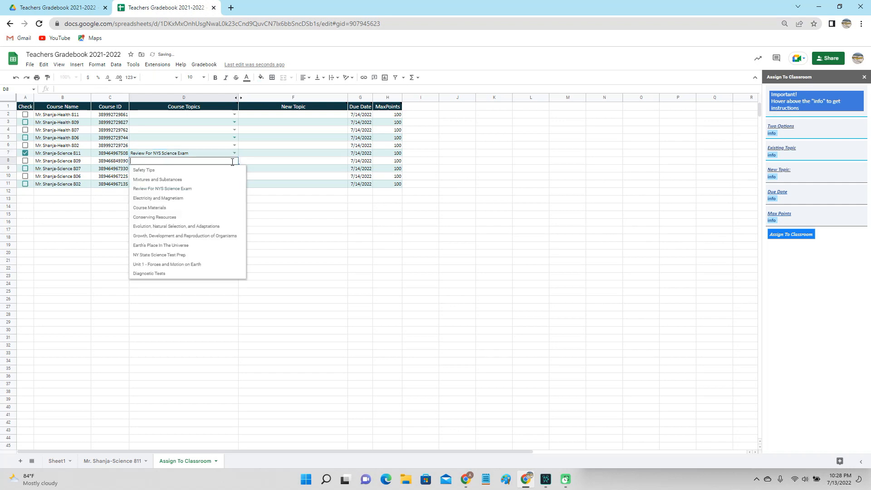
left_click(207, 190)
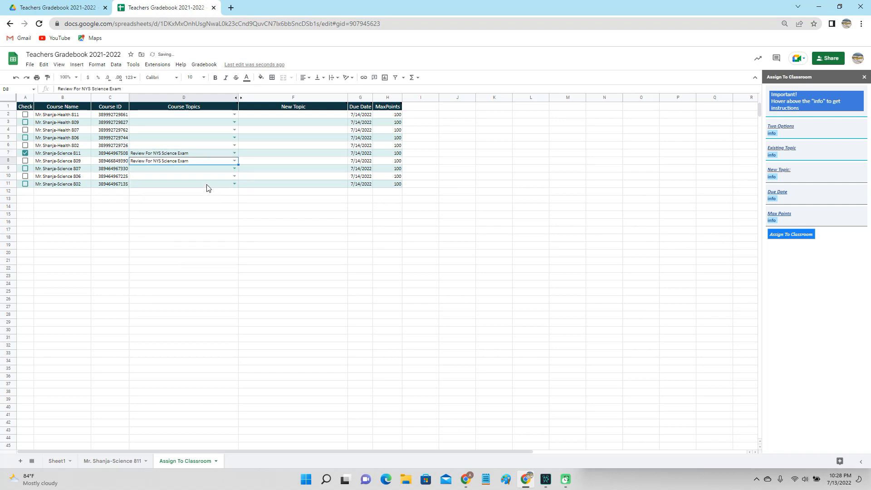
Enter 'New Topic' in the New Topic cells for Science 811 and 809
left_click(260, 155)
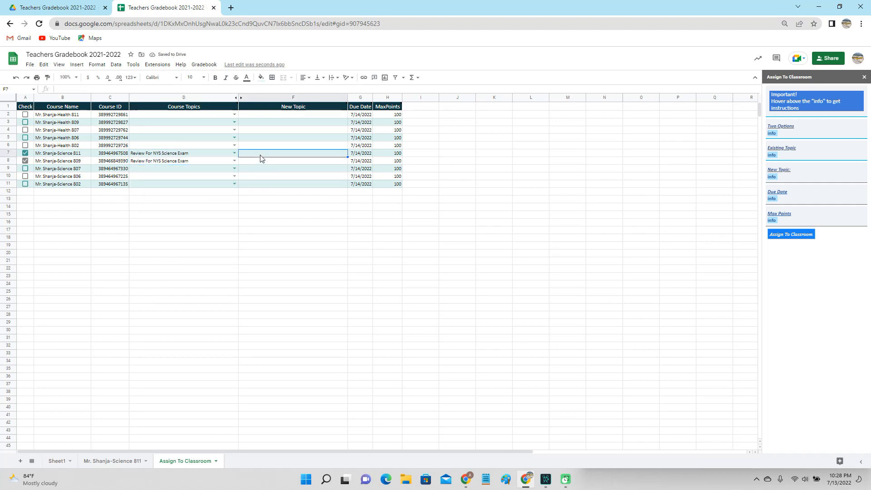
type("New Topic")
key("Return")
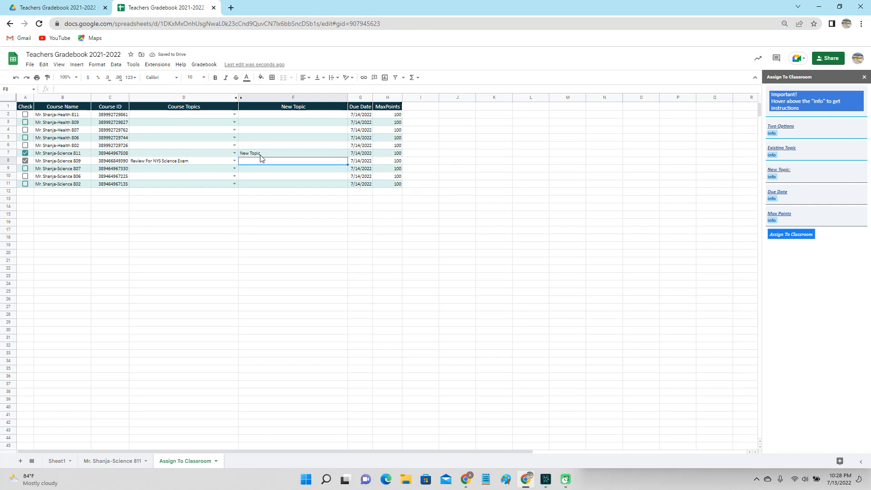
type("New Topic")
key("Return")
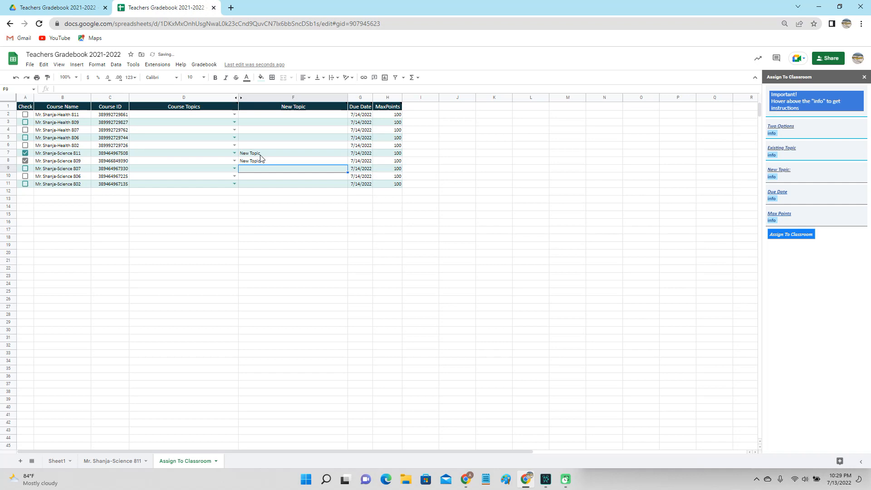
Re-select Review For NYS Science Exam as the topic for Science 811 and 809
left_click(235, 153)
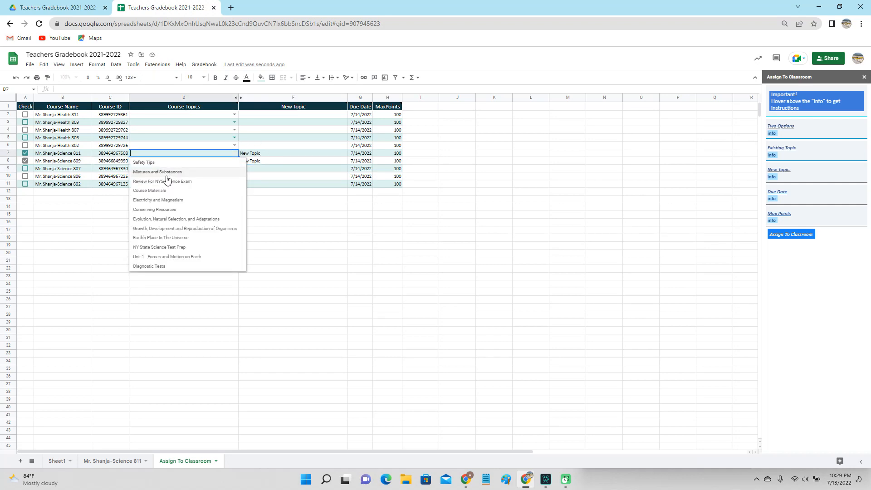
left_click(167, 182)
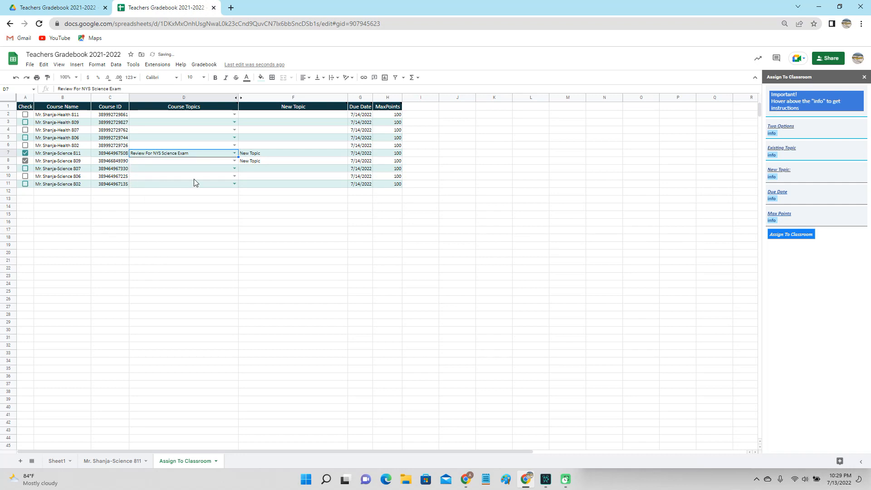
left_click(235, 160)
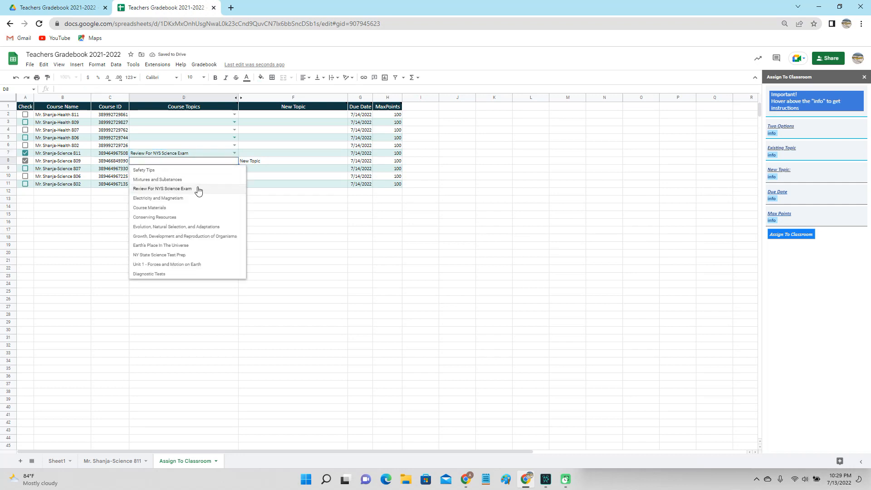
left_click(199, 189)
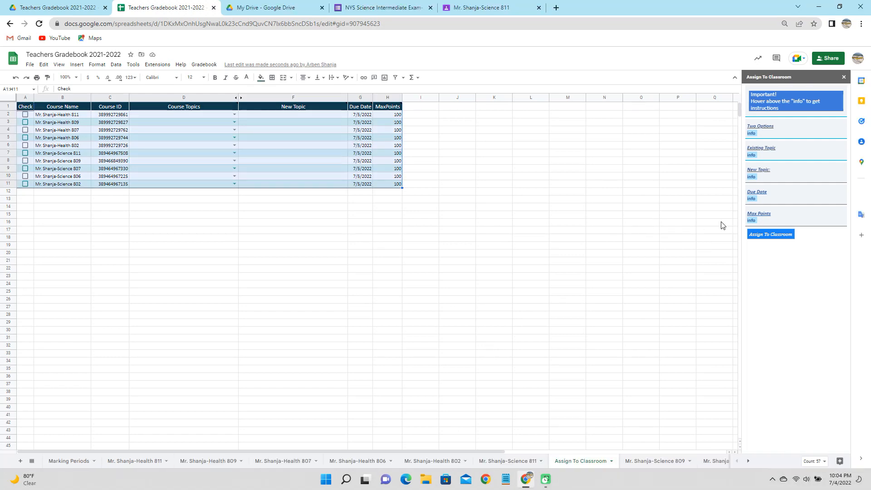
mouse_move(752, 221)
left_click(235, 153)
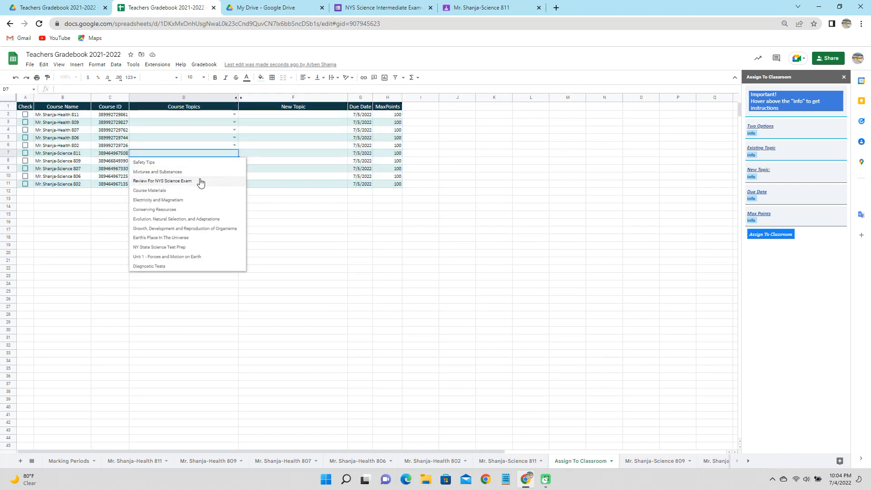
left_click(200, 182)
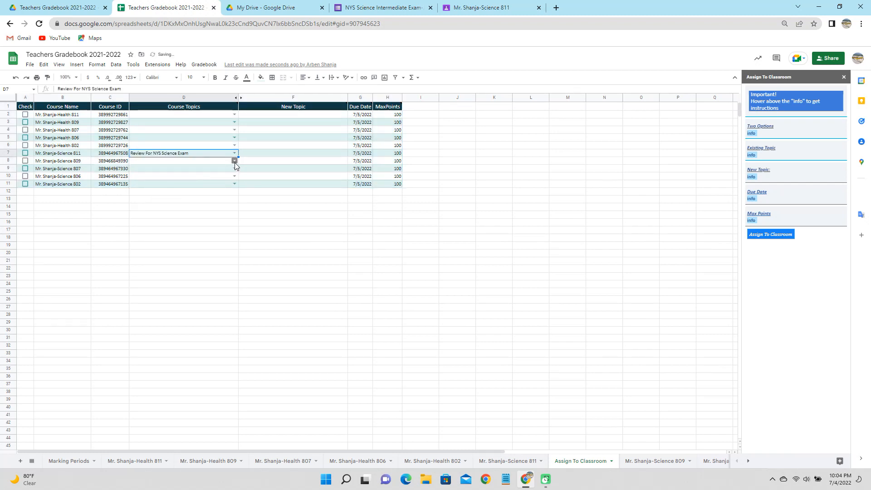
left_click(234, 161)
left_click(214, 188)
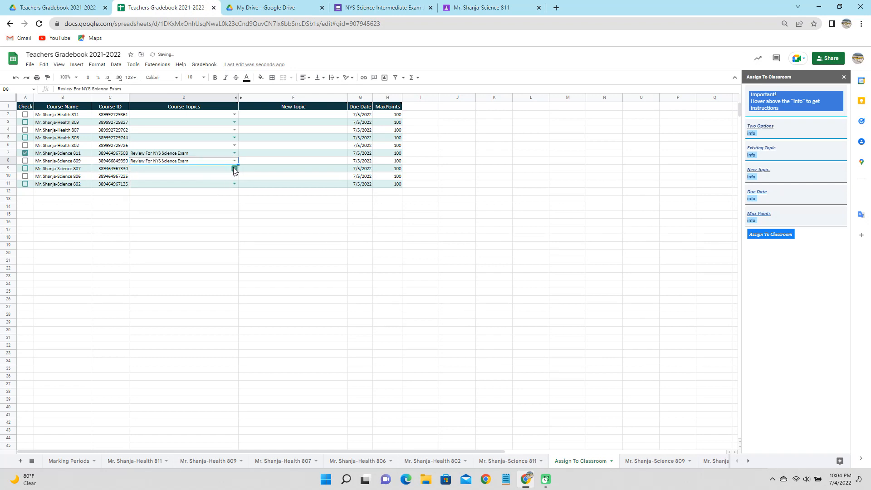
Set Science 807, 806 and 802's topic to Review For NYS Science Exam
left_click(234, 168)
left_click(209, 196)
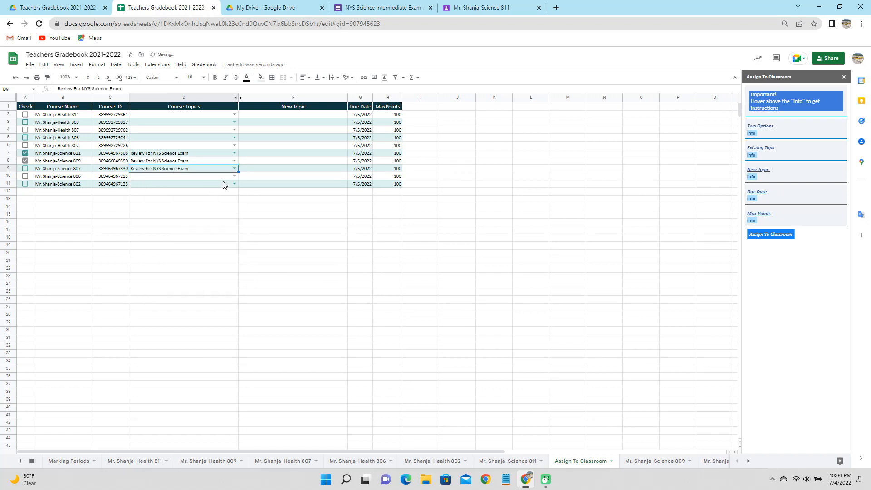
left_click(235, 176)
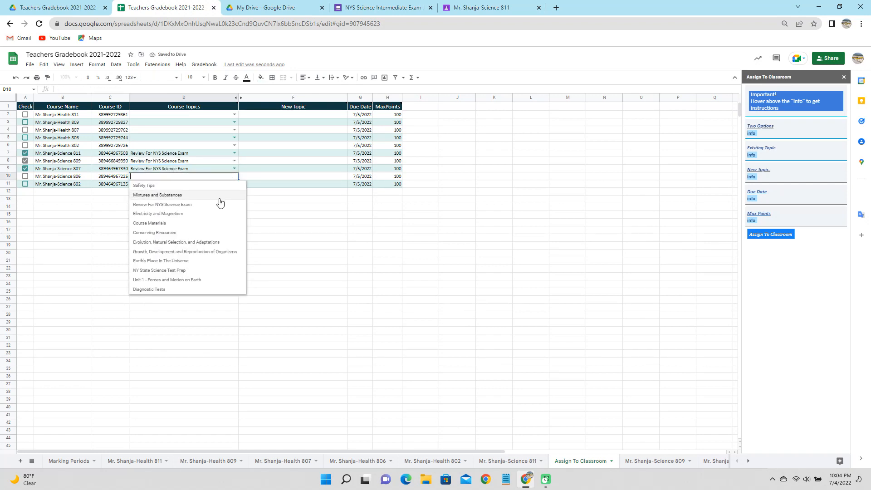
left_click(220, 204)
left_click(234, 184)
left_click(216, 212)
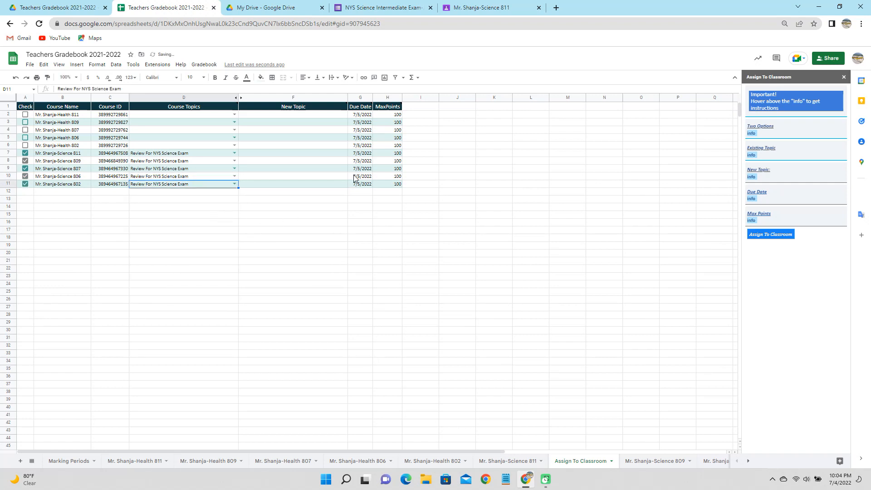
Set Science 811's due date to 7/8/2022 and fill it down to all five Science rows
double_click(359, 154)
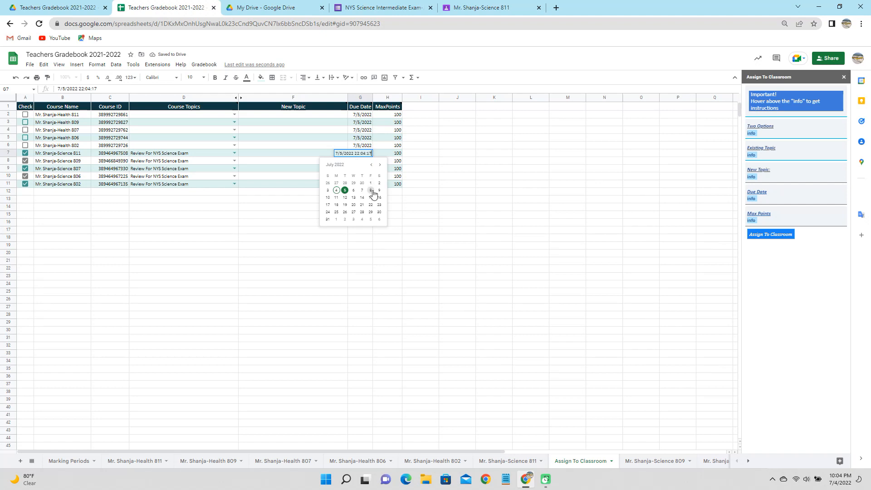
left_click(370, 190)
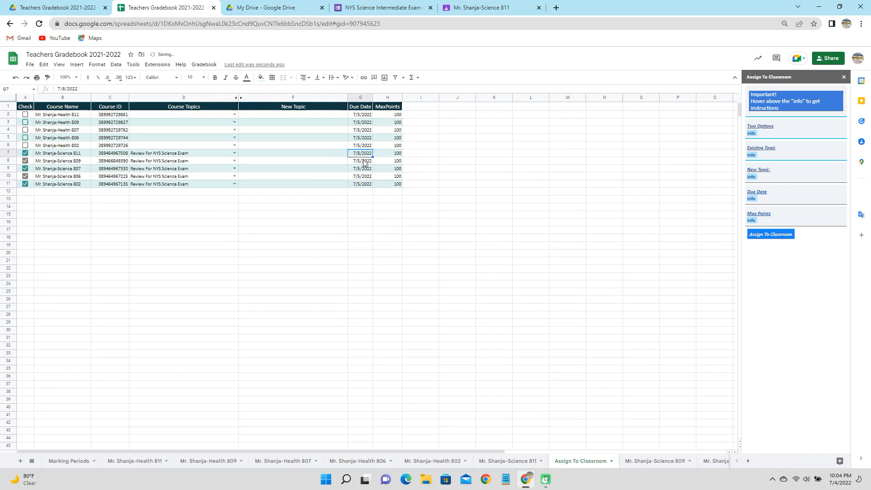
left_click_drag(364, 156, 366, 182)
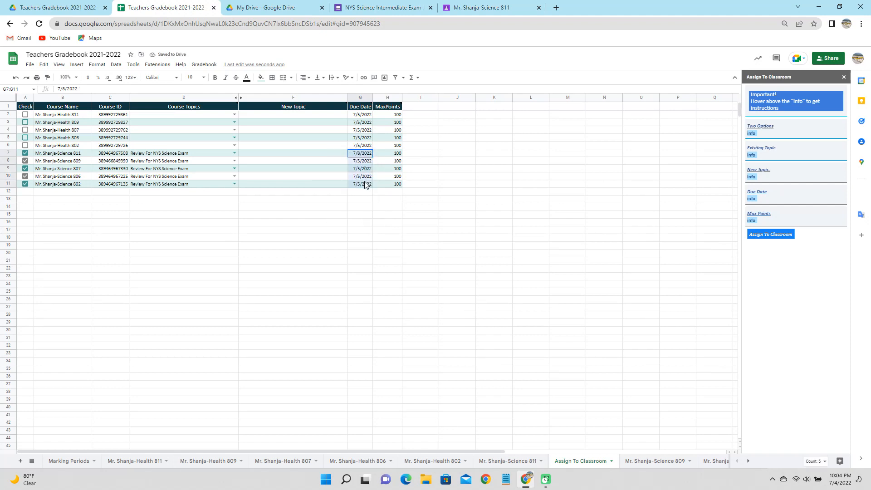
key("ctrl+d")
left_click(392, 154)
double_click(393, 155)
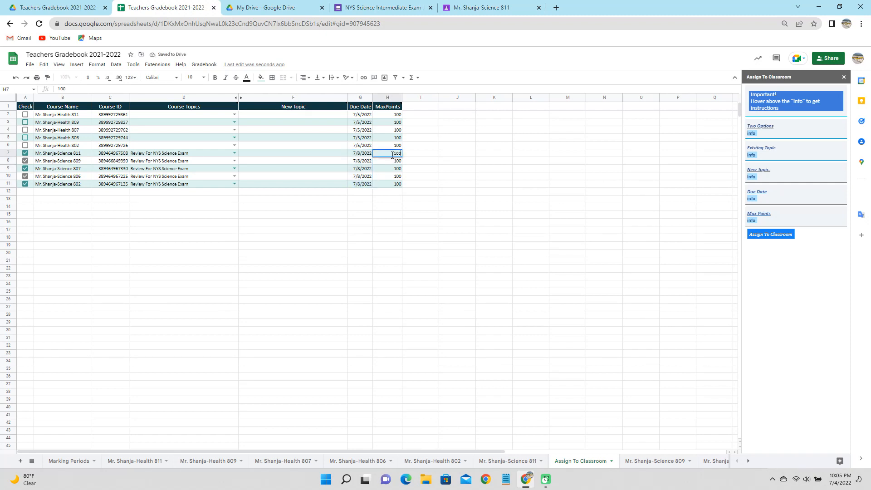
left_click(452, 202)
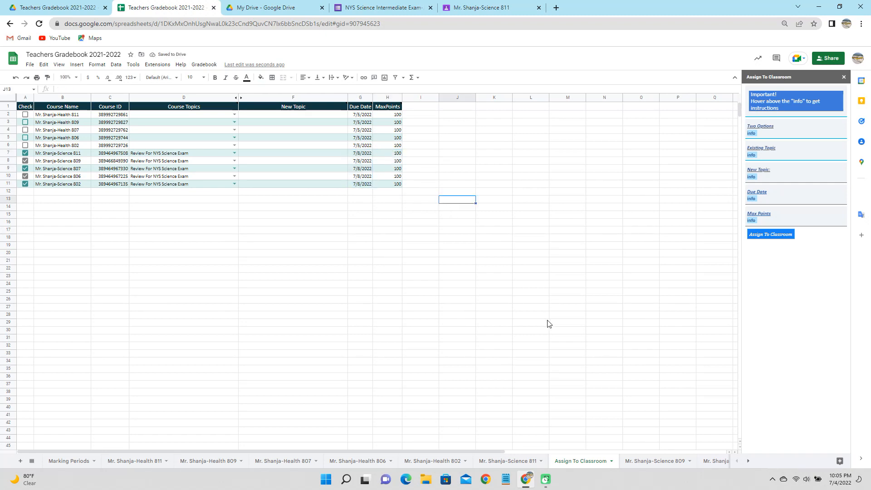
Assign the Drive file 'NYS Science Intermediate Exam-June 2018' to the ticked Science courses
left_click(769, 235)
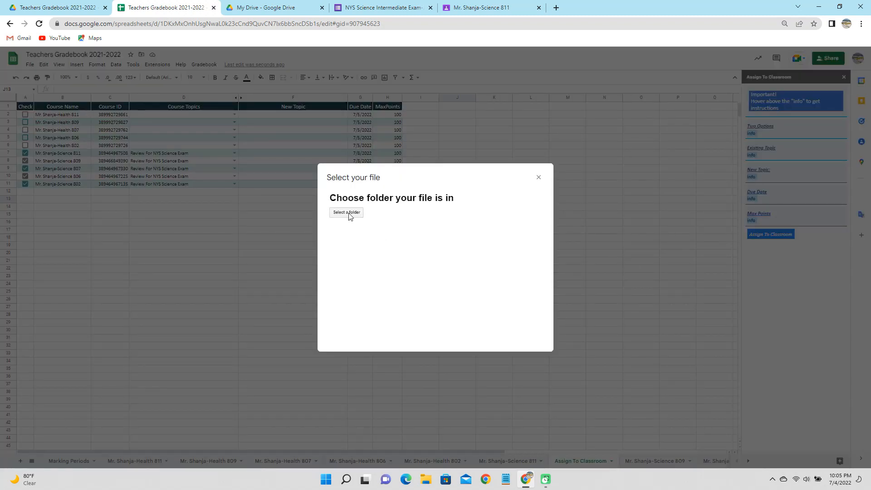
left_click(349, 213)
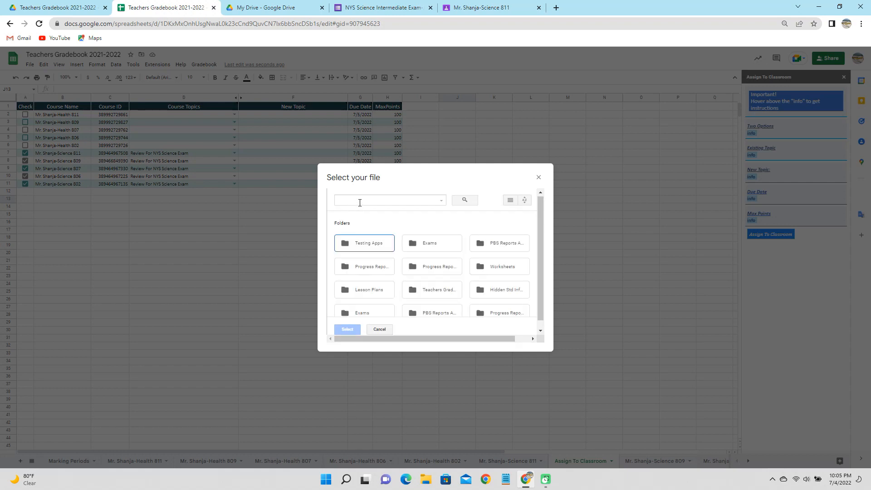
left_click(360, 203)
type("NYS Science Intermediate Exam-June 2018")
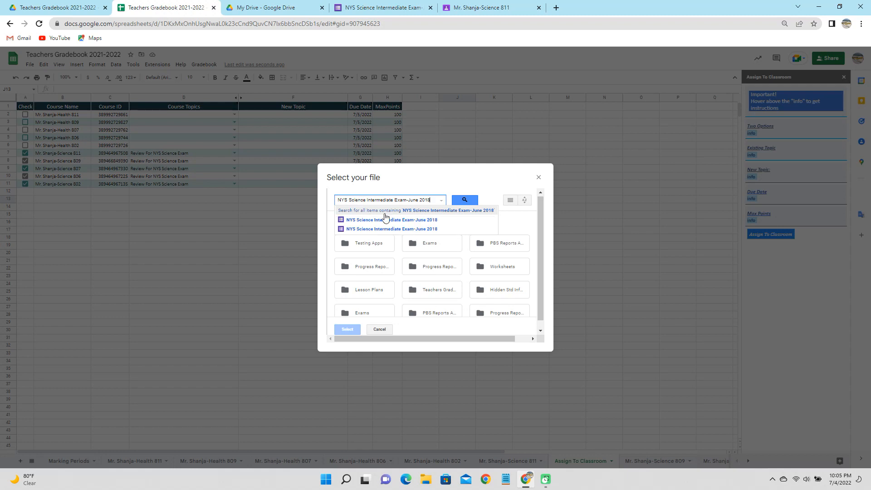
left_click(392, 221)
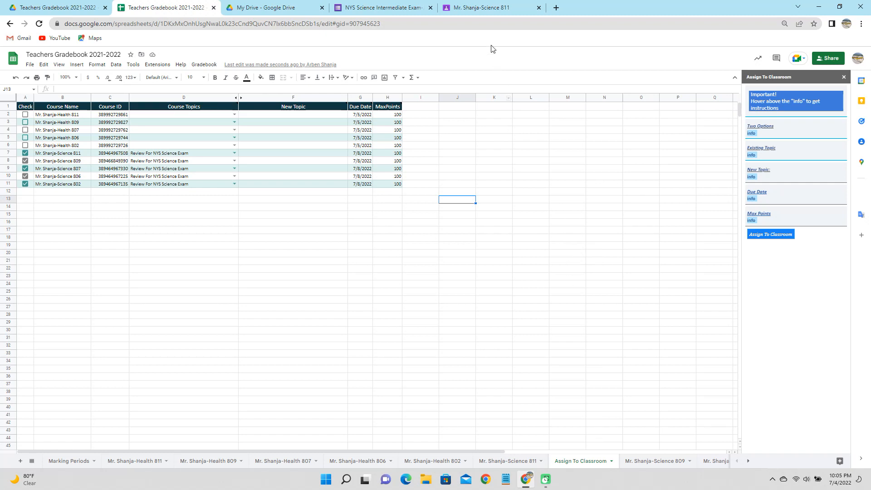
In Classroom, open Science 811's Classwork and inspect the NYS Science Intermediate Exam-June 2018 assignment
left_click(486, 12)
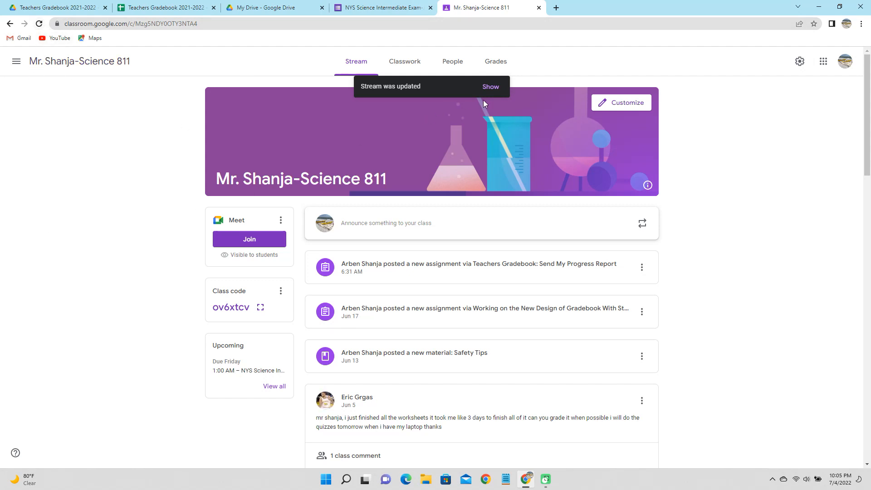
left_click(494, 89)
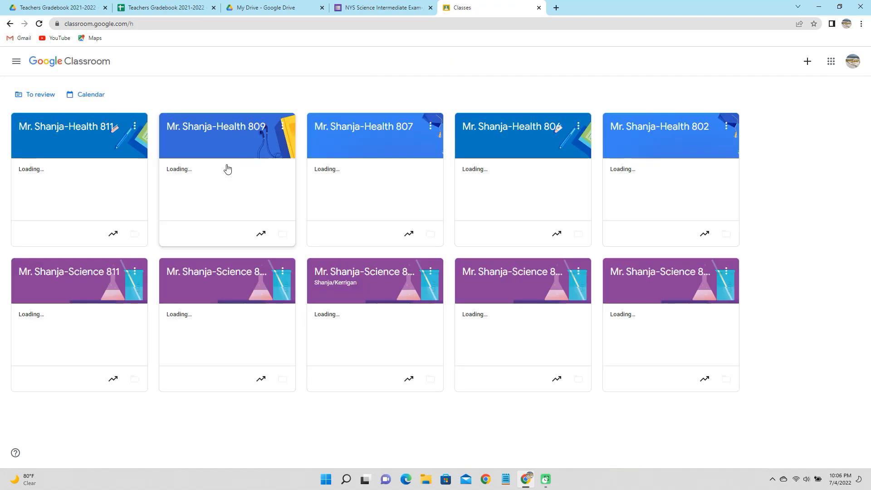
left_click(91, 270)
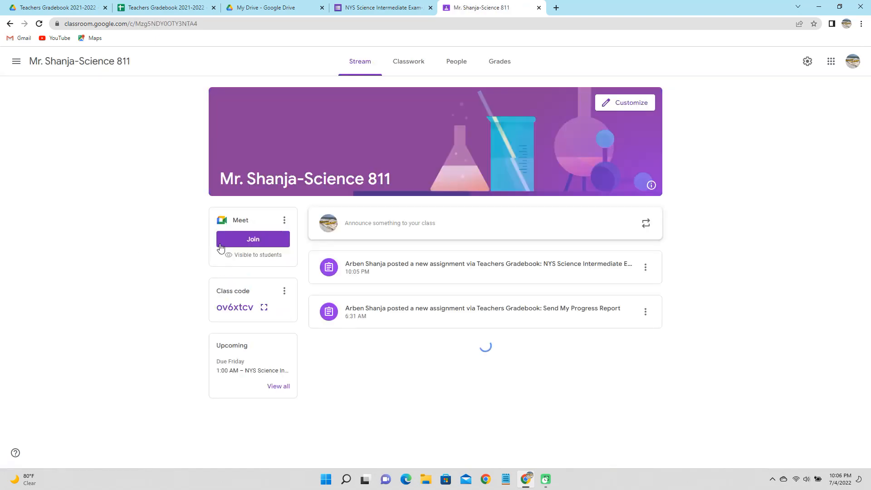
left_click(406, 68)
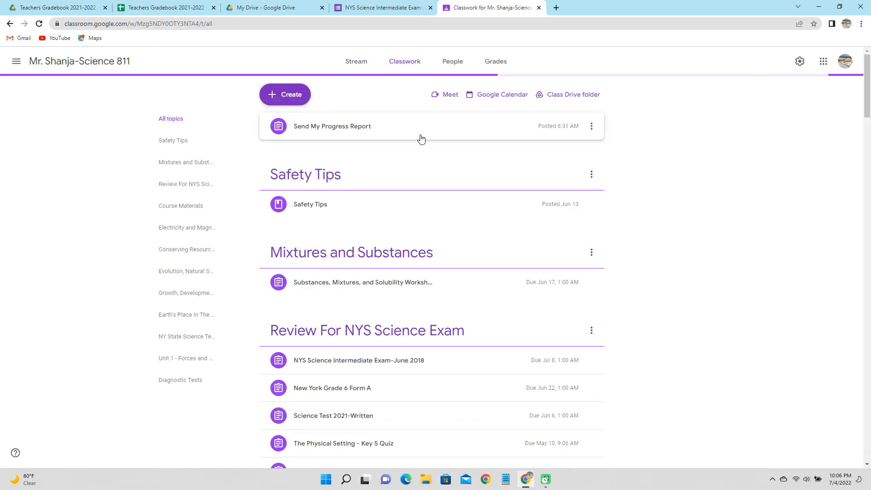
scroll(395, 273, "down", 3)
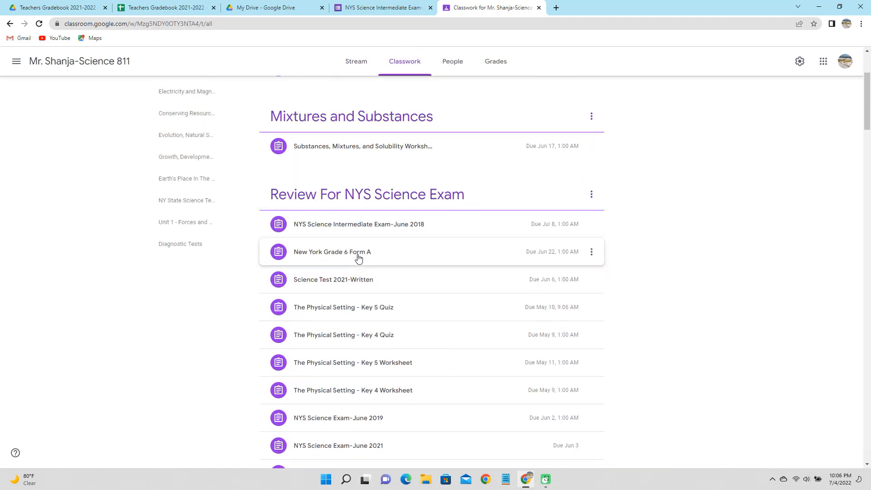
left_click(392, 231)
left_click(392, 227)
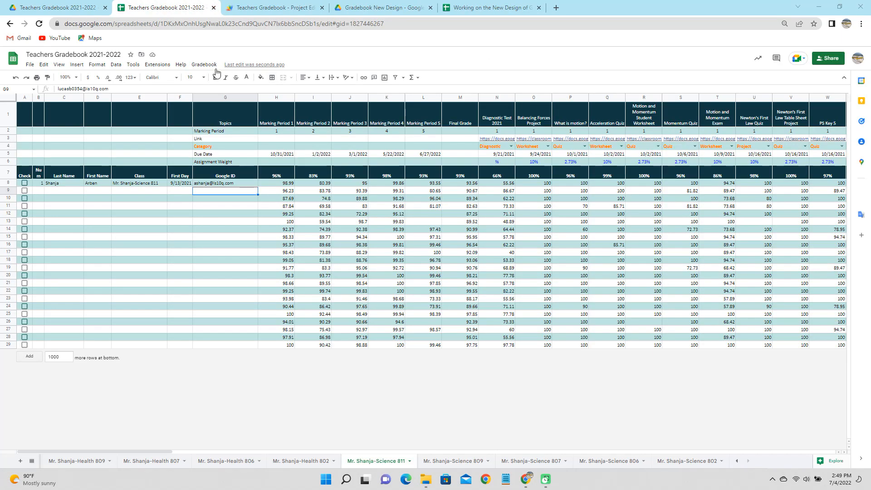
Regenerate the progress report files with Progress Reports > Update Files
left_click(205, 64)
mouse_move(229, 95)
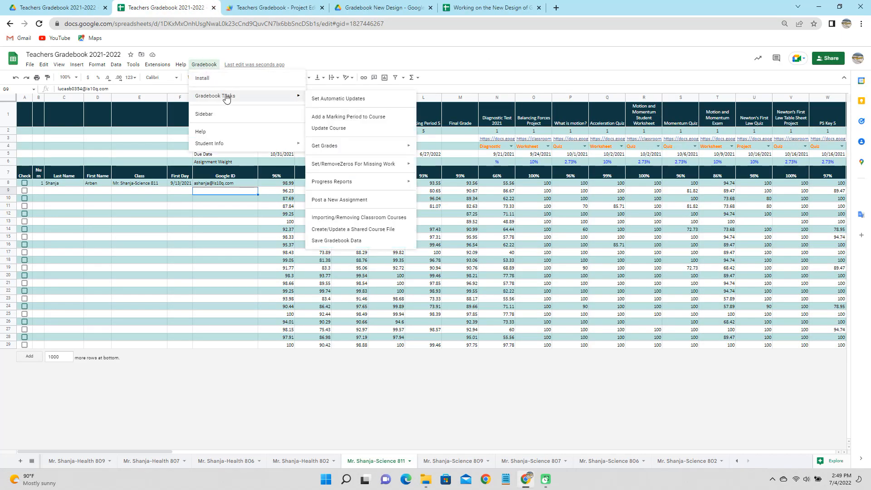
mouse_move(365, 184)
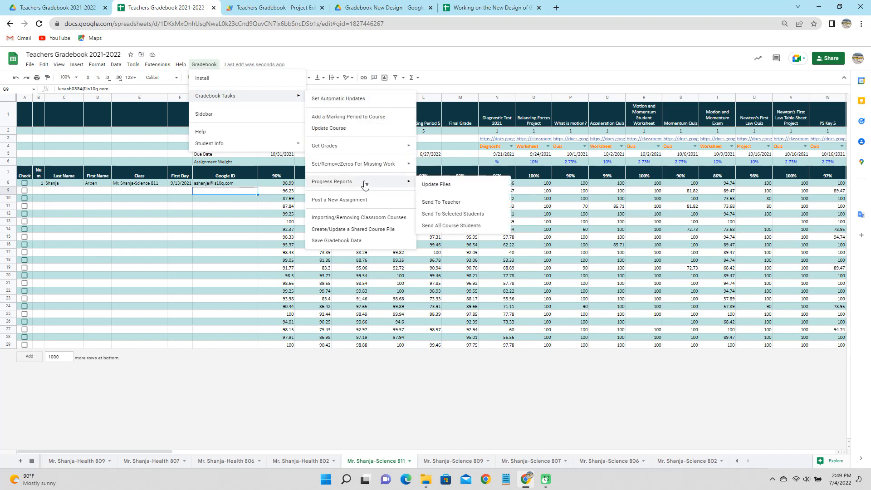
left_click(435, 185)
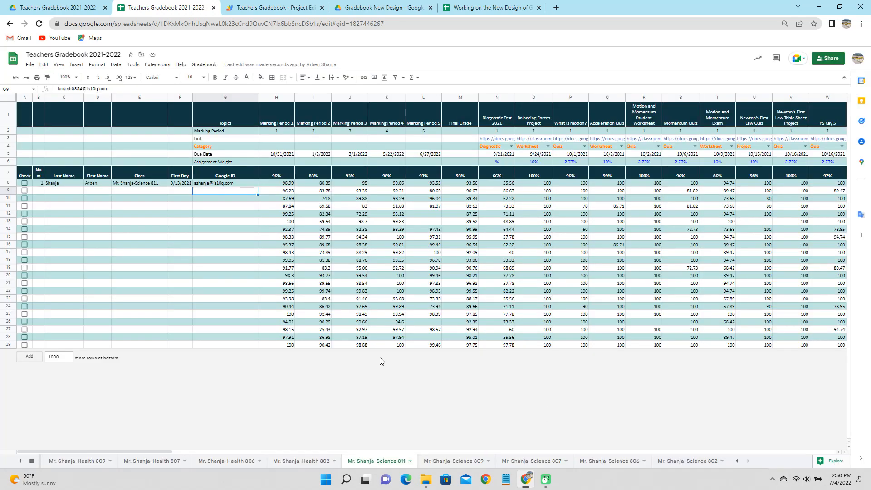
Tick the first student's row and email them a progress report via Send To Selected Students
left_click(25, 183)
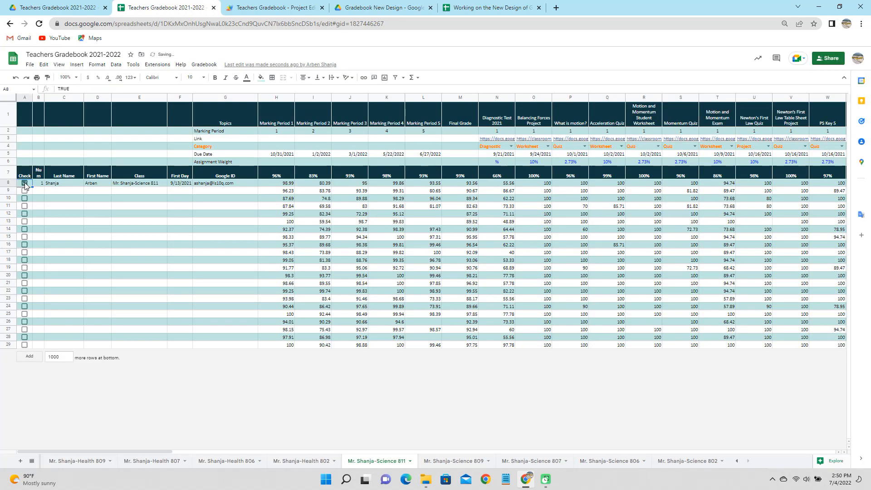
left_click(202, 66)
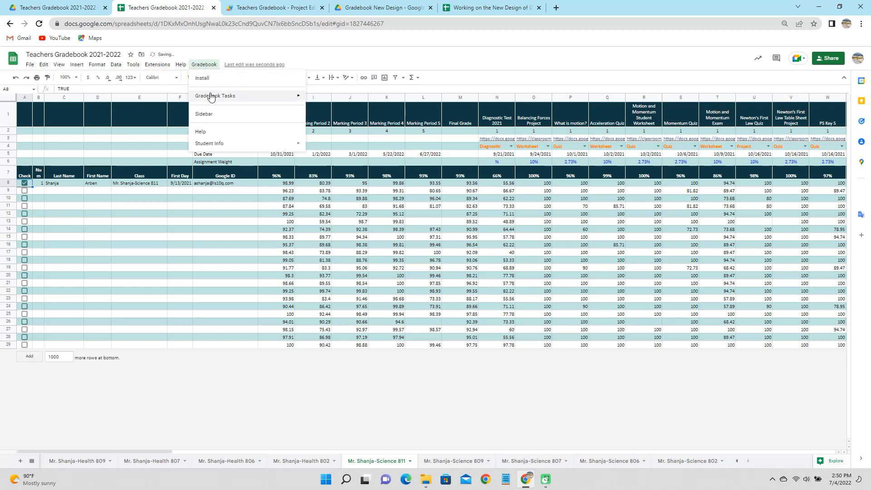
mouse_move(249, 96)
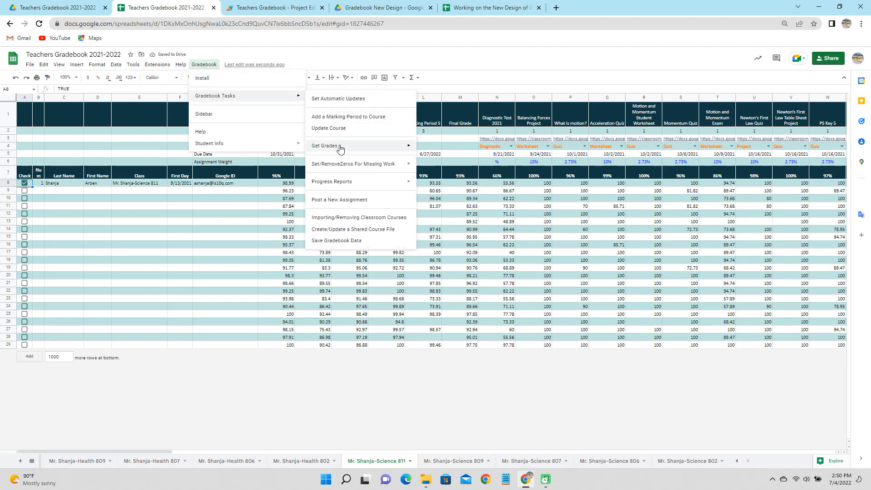
mouse_move(349, 183)
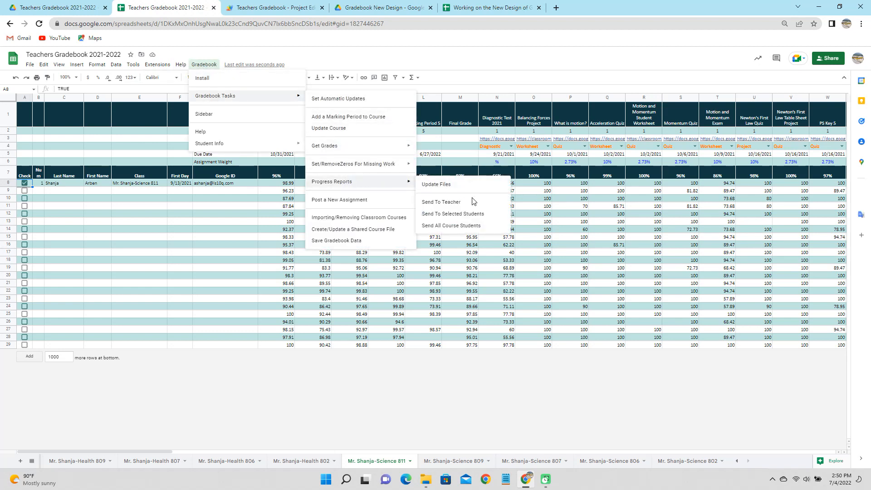
left_click(476, 214)
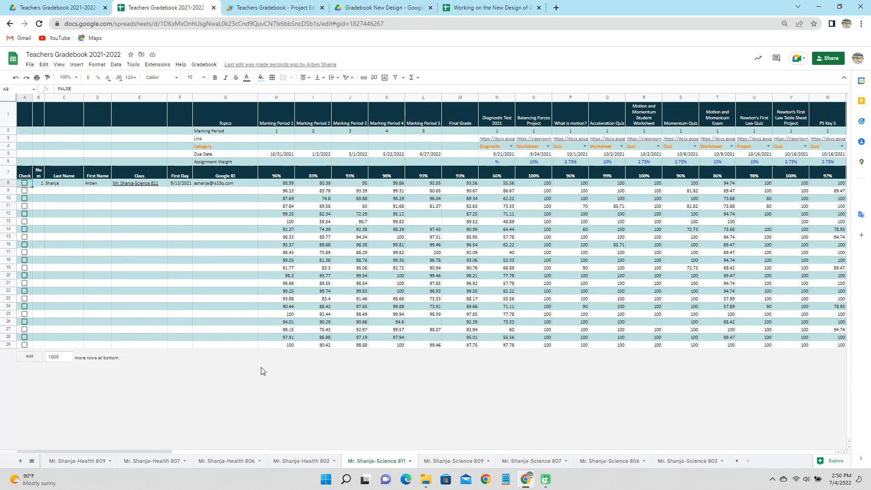
left_click(140, 184)
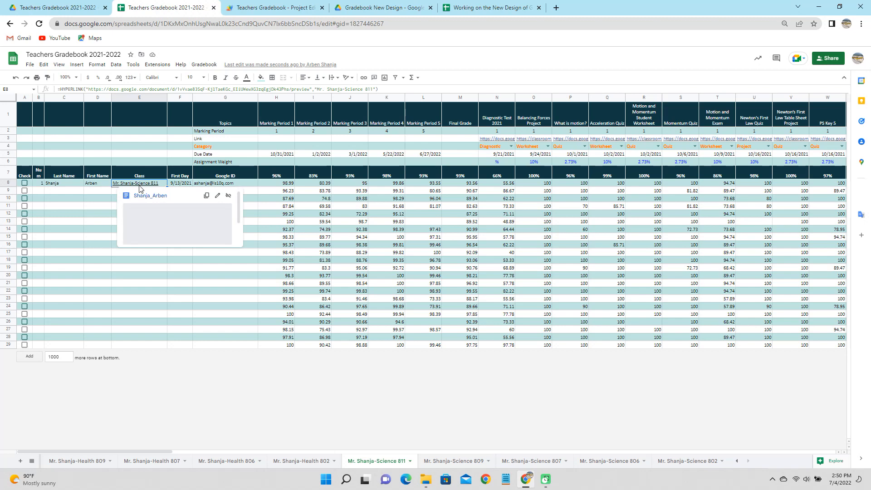
left_click(169, 230)
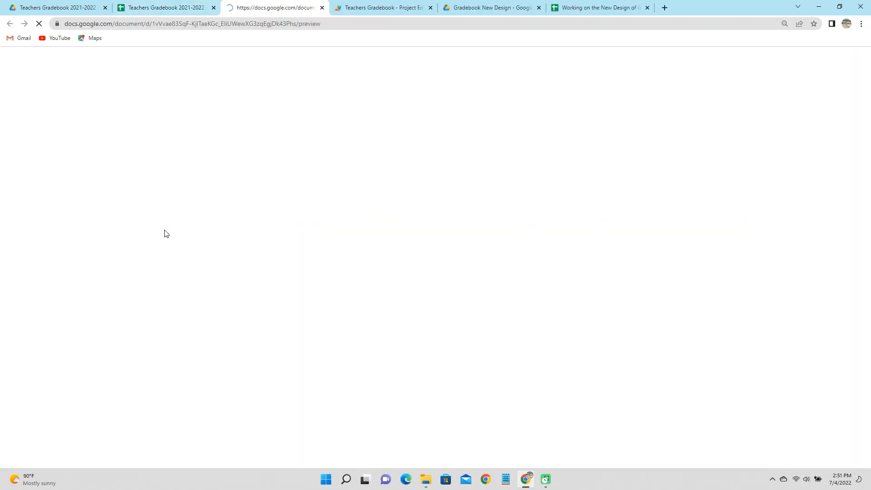
scroll(408, 270, "down", 8)
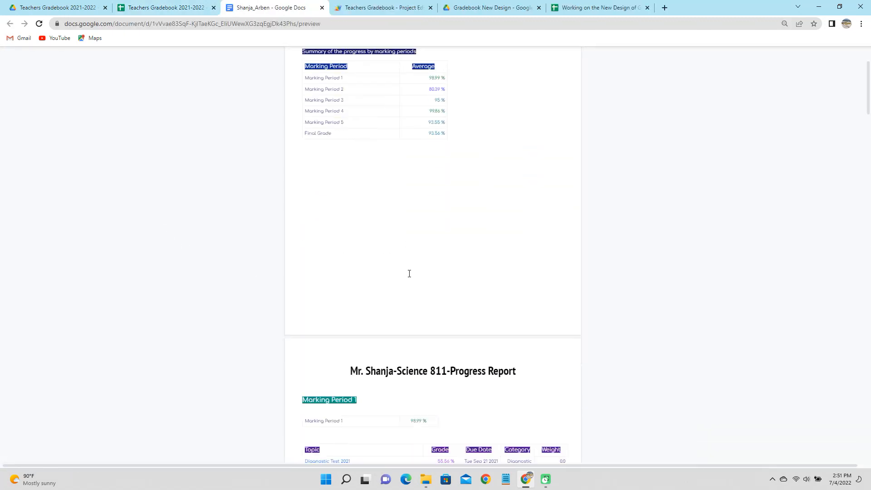
scroll(409, 273, "down", 7)
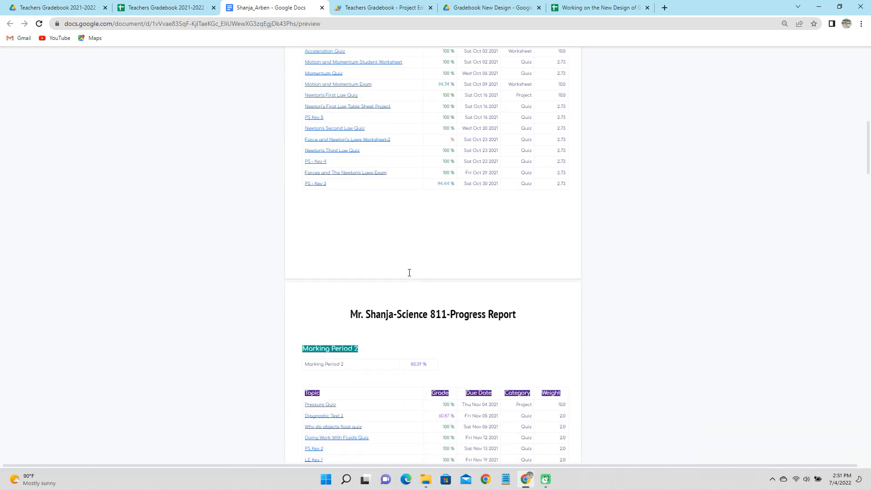
scroll(409, 272, "down", 2)
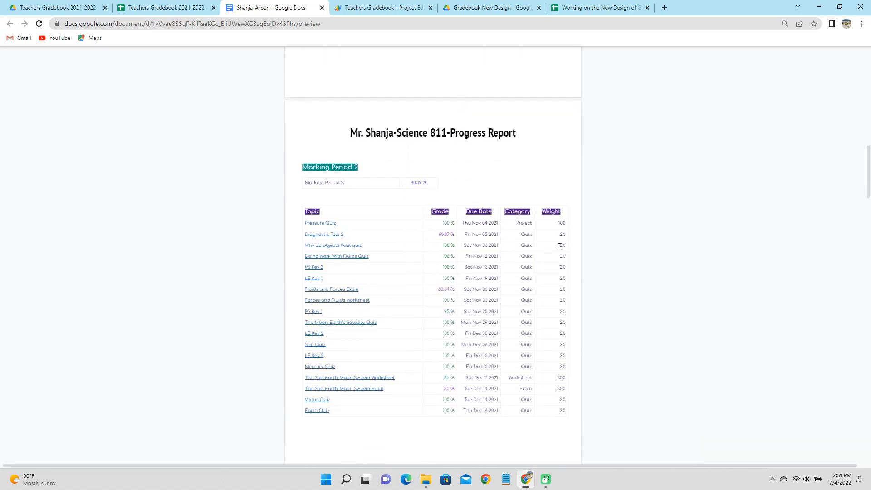
scroll(554, 222, "down", 3)
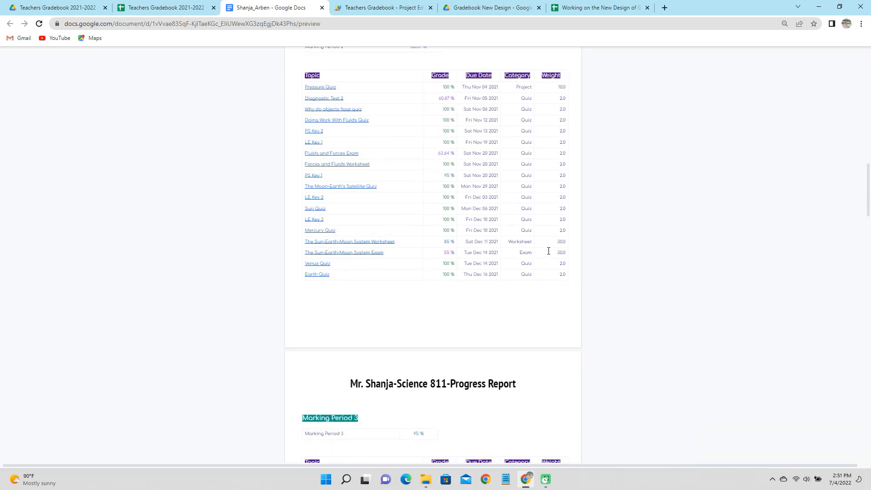
scroll(548, 251, "down", 3)
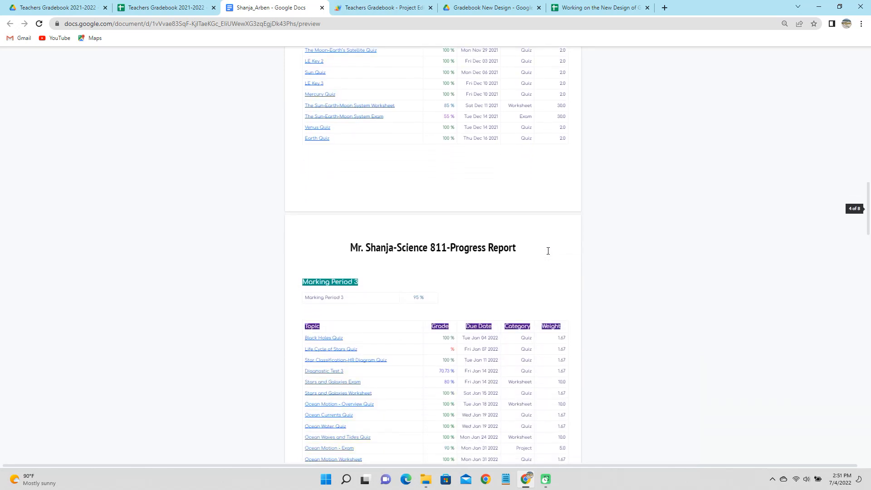
scroll(545, 244, "down", 4)
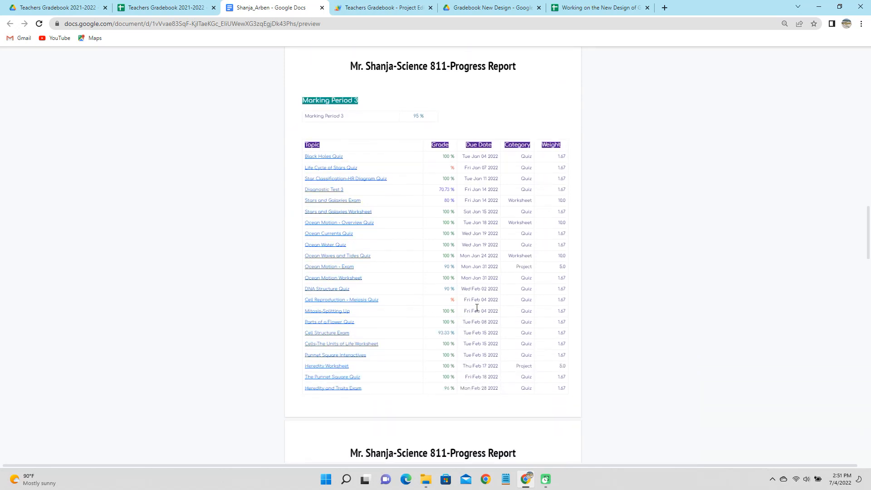
scroll(477, 308, "down", 1)
scroll(477, 305, "down", 6)
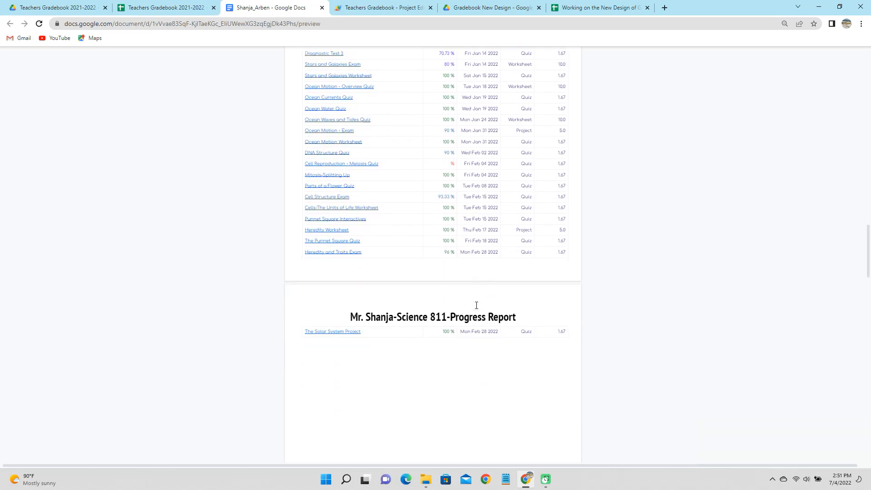
scroll(476, 305, "down", 7)
scroll(476, 305, "down", 5)
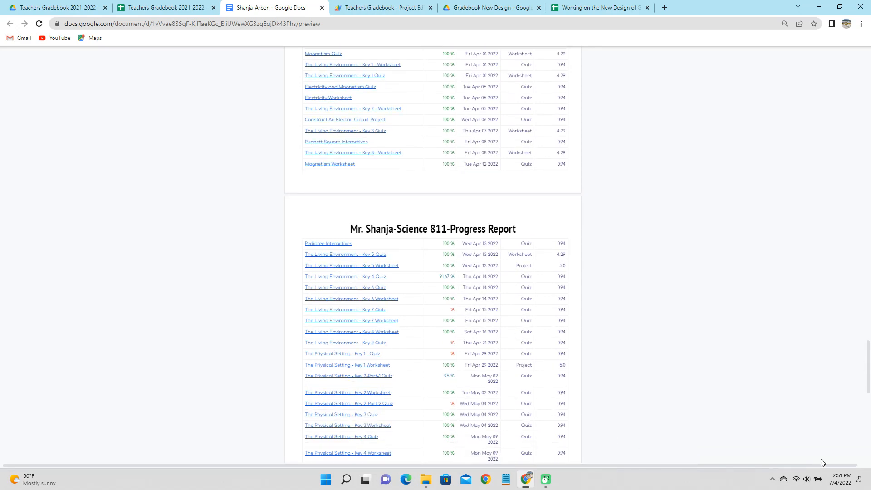
Submit the attached Send My Progress Report form from Classroom's Classwork to request the emailed report
left_click(155, 9)
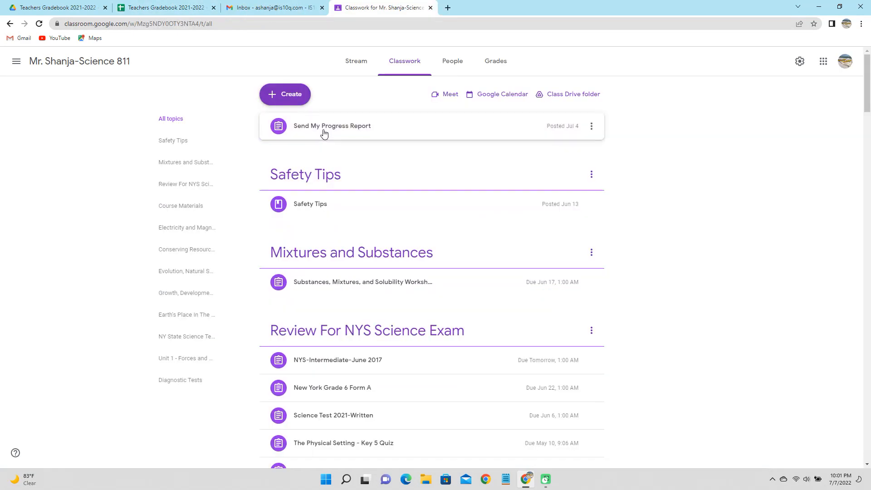
left_click(324, 133)
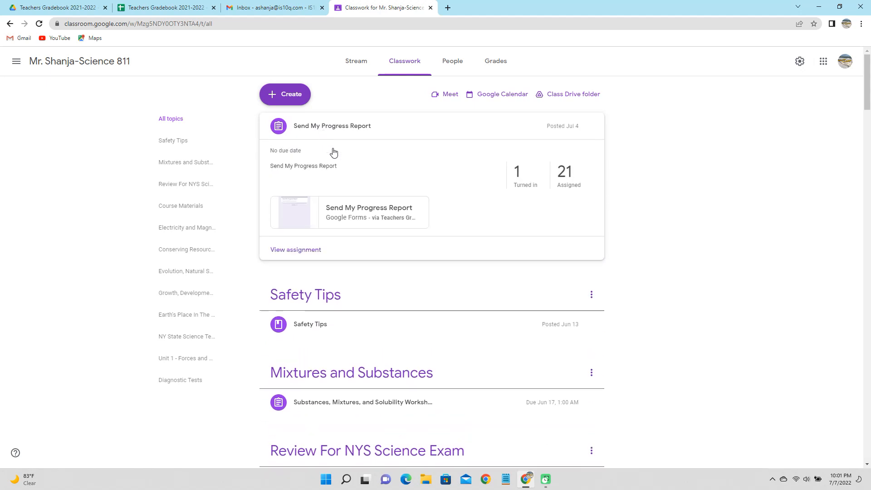
left_click(356, 218)
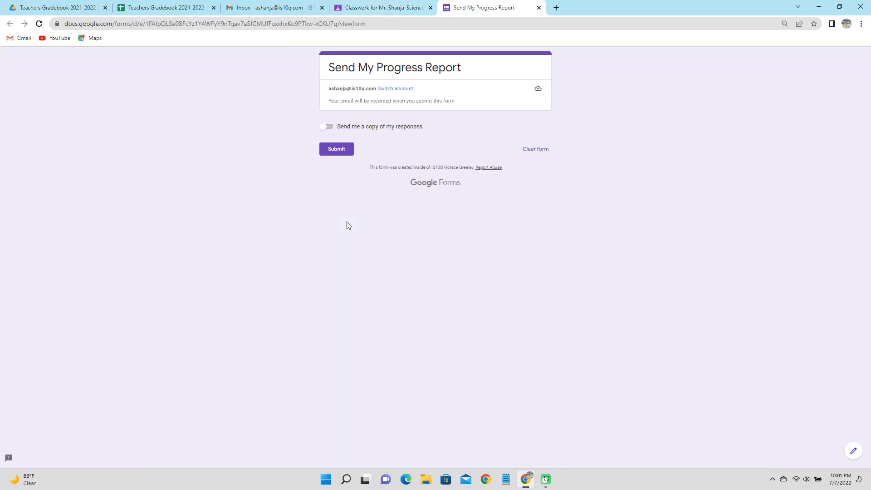
left_click(342, 155)
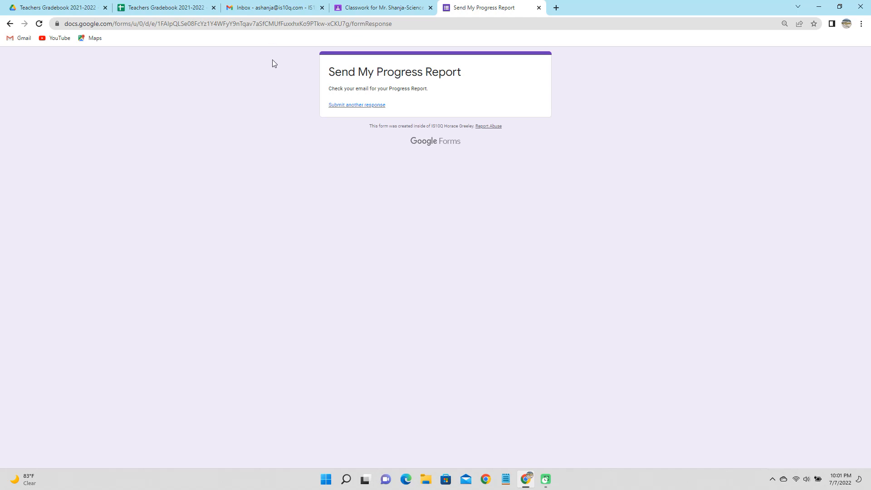
left_click(287, 9)
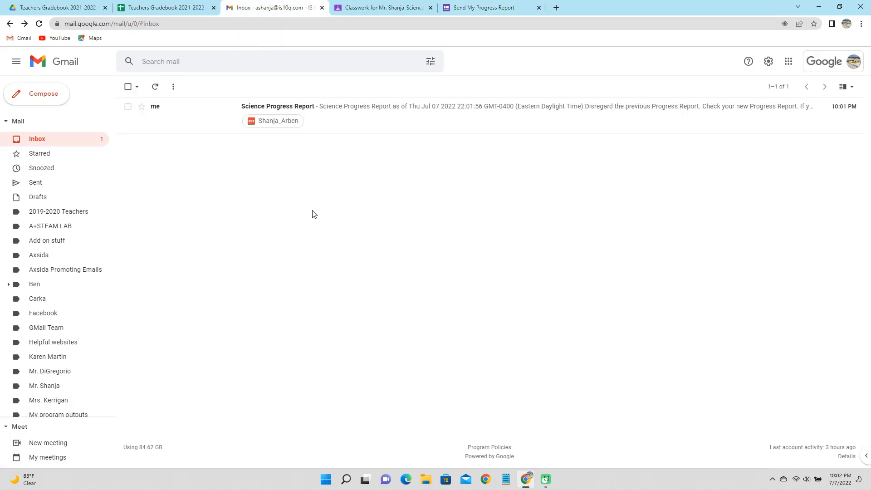
Open the Science Progress Report email and scroll through its 8-page Science 811 PDF attachment
left_click(290, 109)
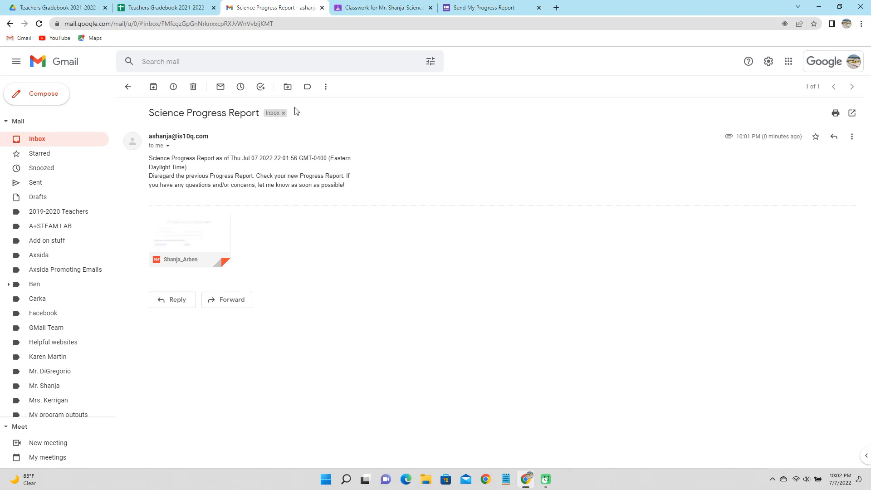
left_click(204, 225)
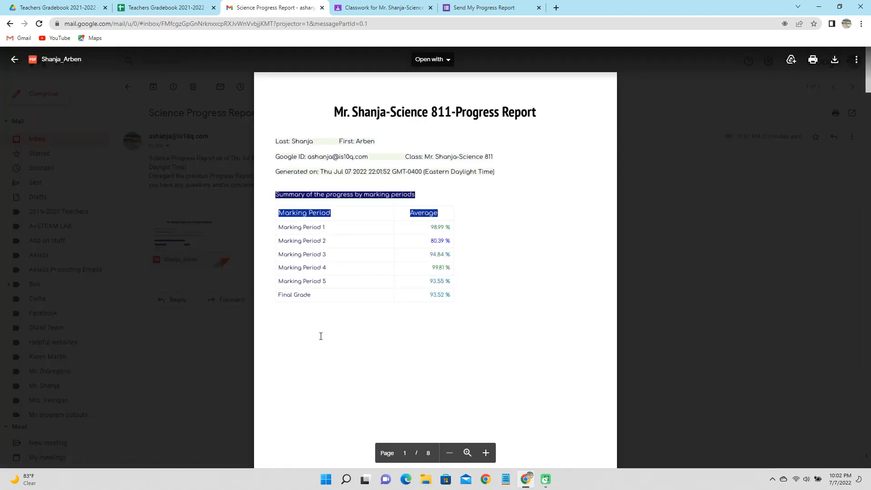
scroll(321, 336, "down", 6)
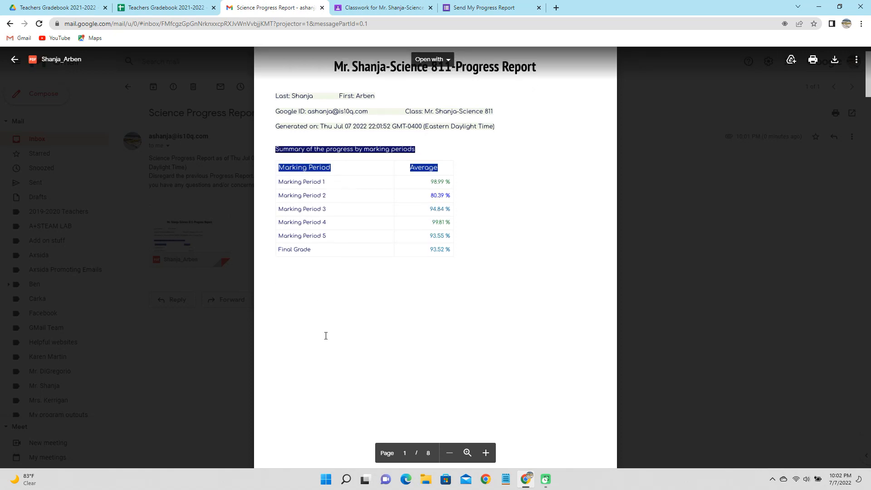
scroll(327, 334, "down", 6)
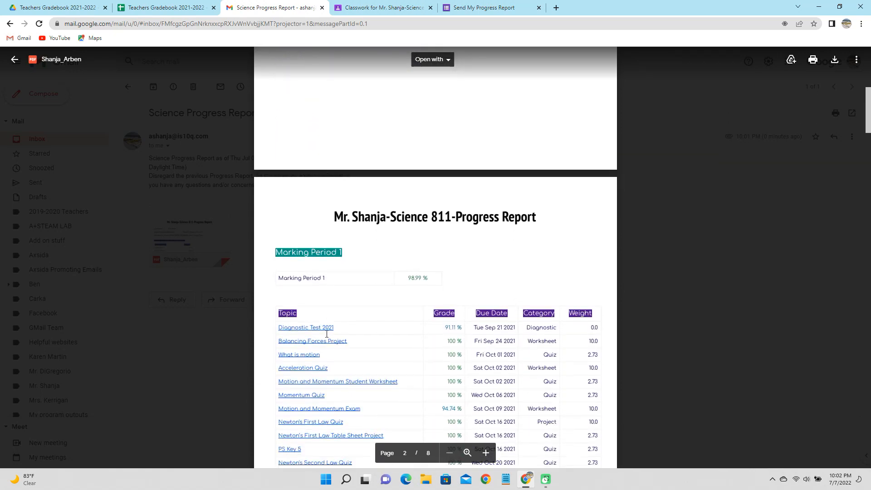
scroll(326, 334, "down", 5)
scroll(328, 332, "down", 14)
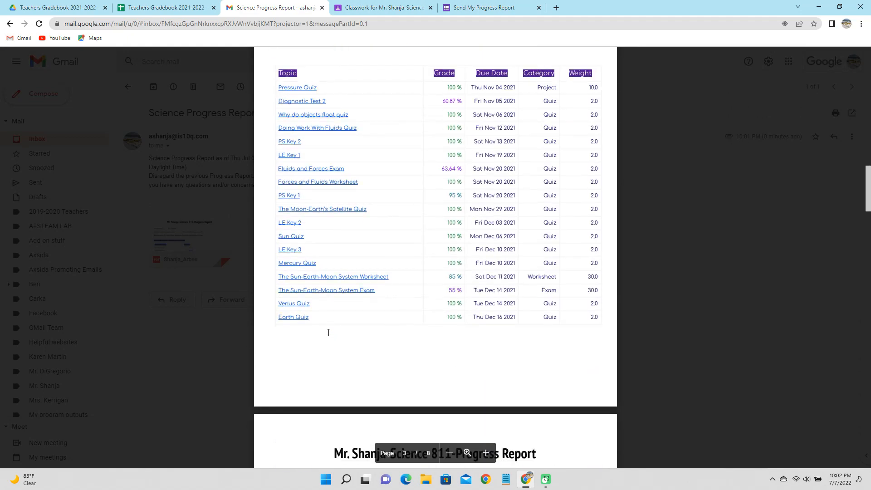
scroll(328, 333, "down", 6)
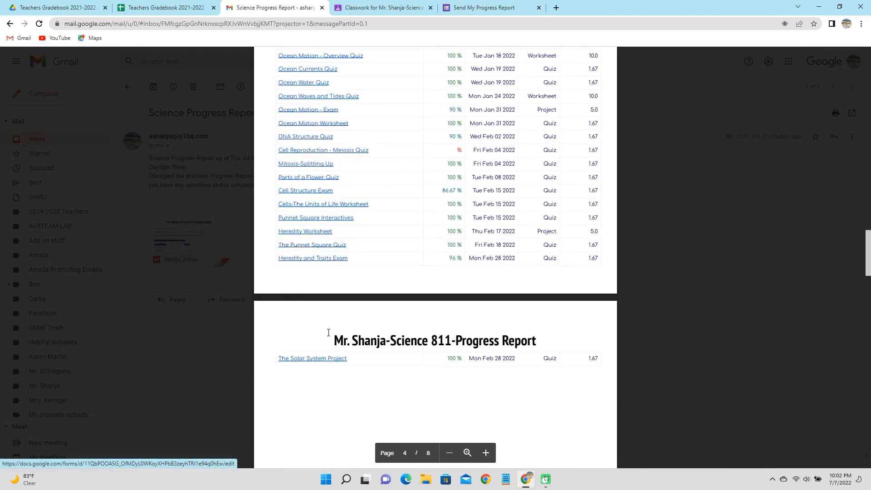
scroll(328, 333, "down", 5)
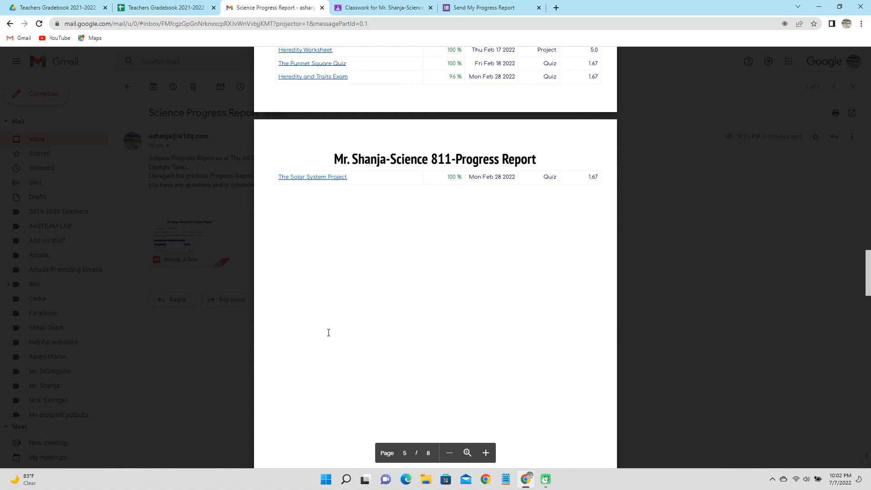
scroll(329, 331, "up", 7)
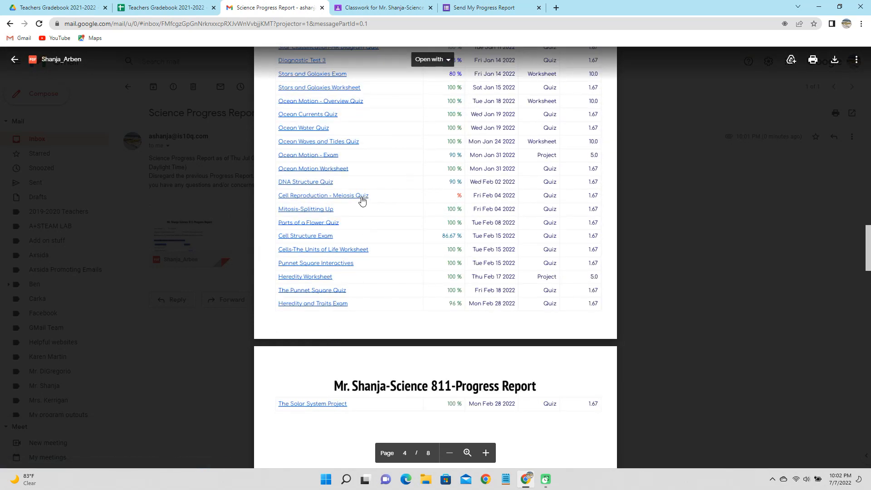
Follow the PDF's Cell Reproduction - Meiosis Quiz link, then return to the emailed progress report
left_click(319, 196)
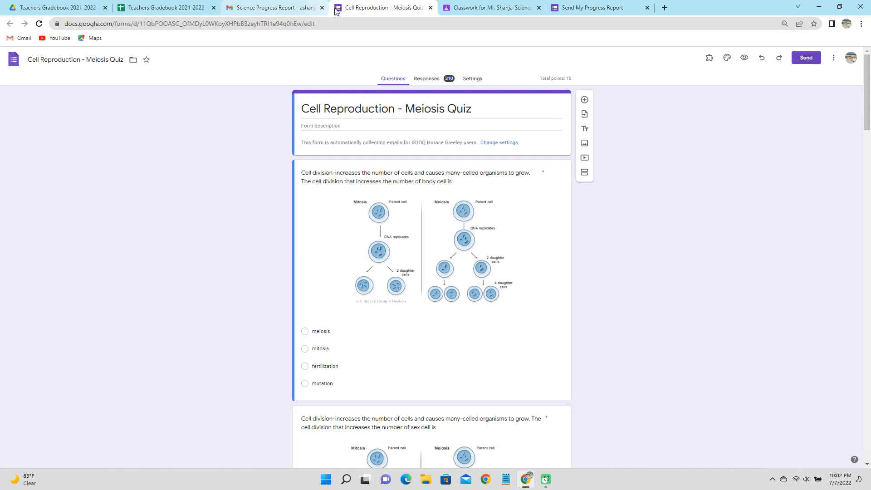
left_click(275, 8)
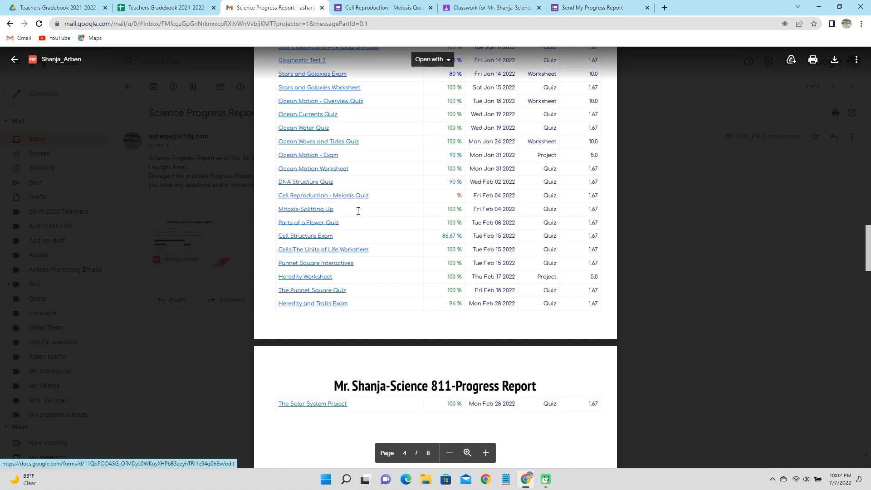
scroll(358, 211, "down", 2)
scroll(358, 211, "up", 1)
scroll(358, 211, "up", 5)
scroll(358, 211, "down", 20)
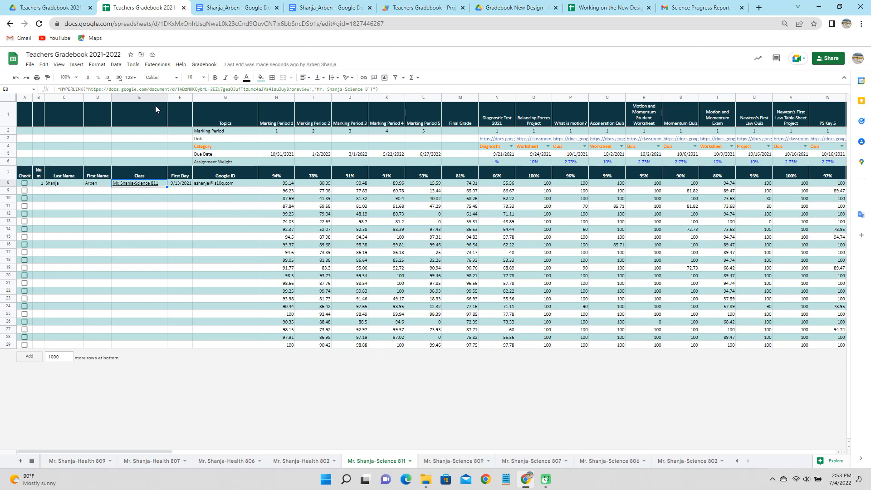
Send the course progress reports to the teacher, then open the report linked in cell E8
left_click(203, 65)
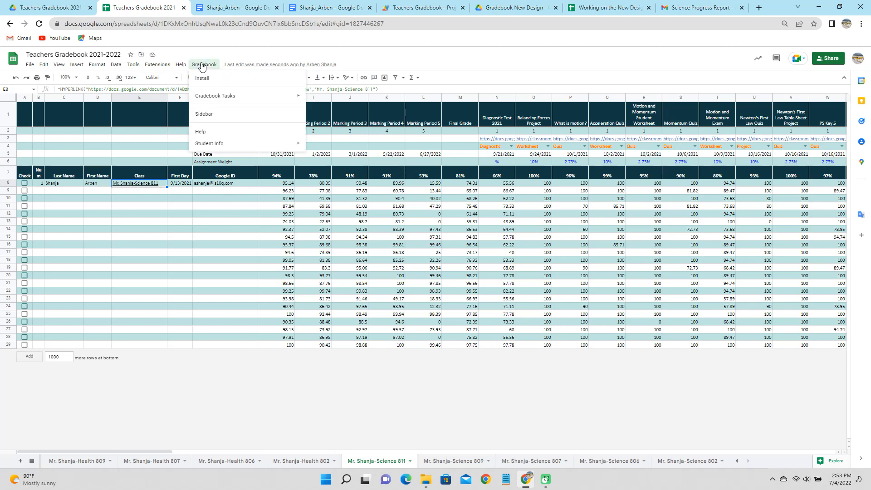
mouse_move(209, 99)
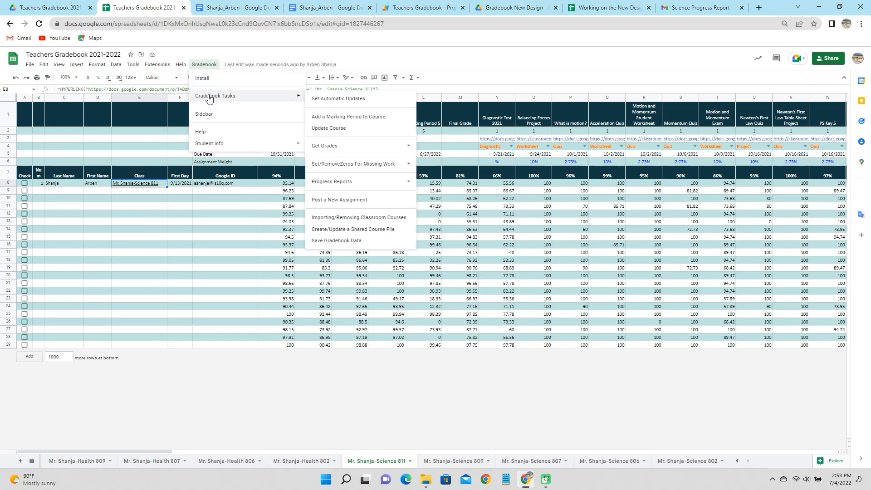
mouse_move(348, 186)
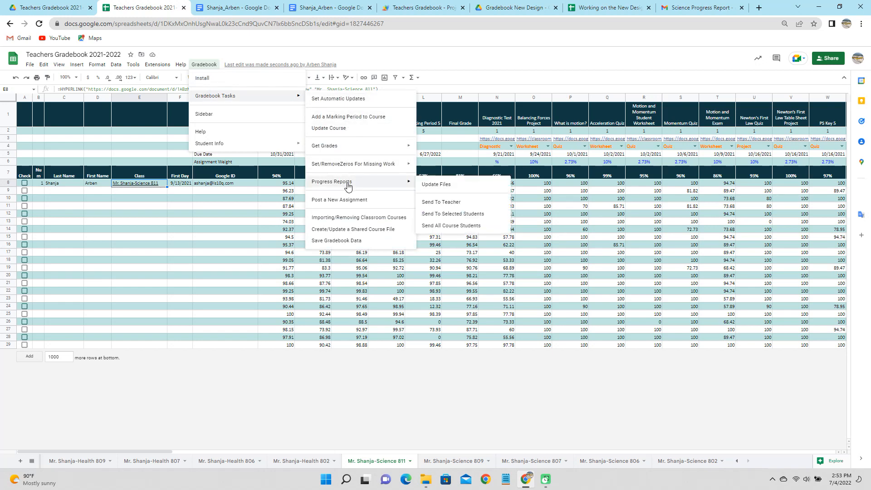
left_click(447, 202)
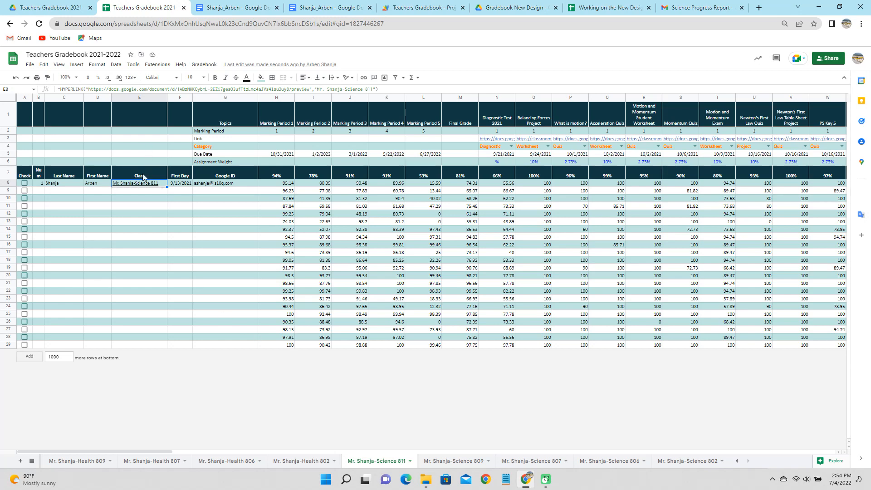
left_click(168, 217)
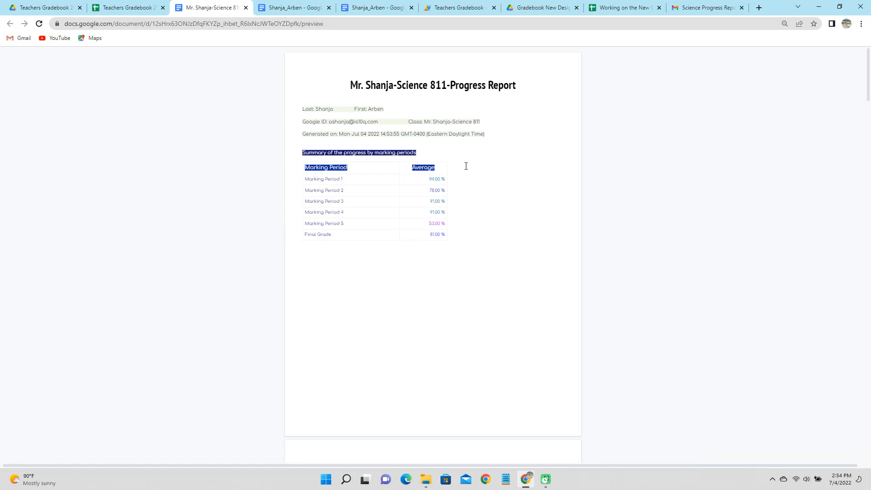
Scroll through all eight pages of Science 811's progress report and its marking-period grade tables
scroll(466, 166, "down", 10)
scroll(467, 211, "down", 12)
scroll(467, 215, "down", 10)
scroll(467, 215, "down", 15)
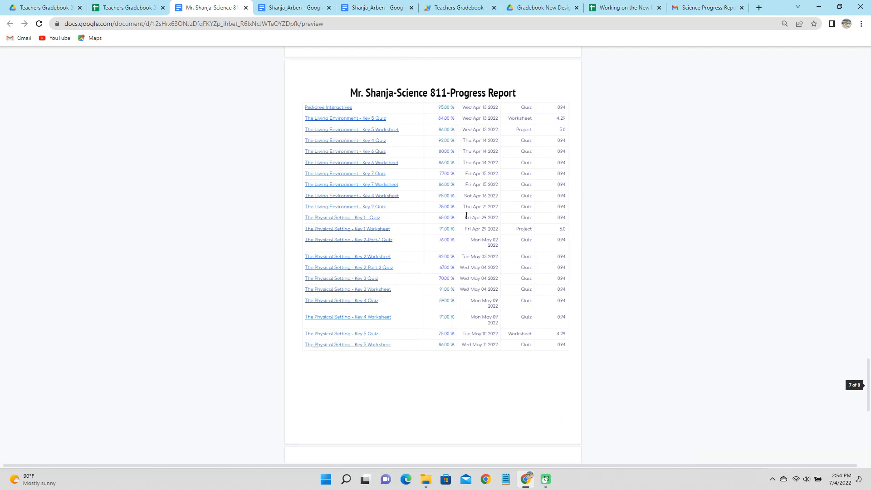
scroll(466, 216, "down", 7)
scroll(469, 220, "down", 1)
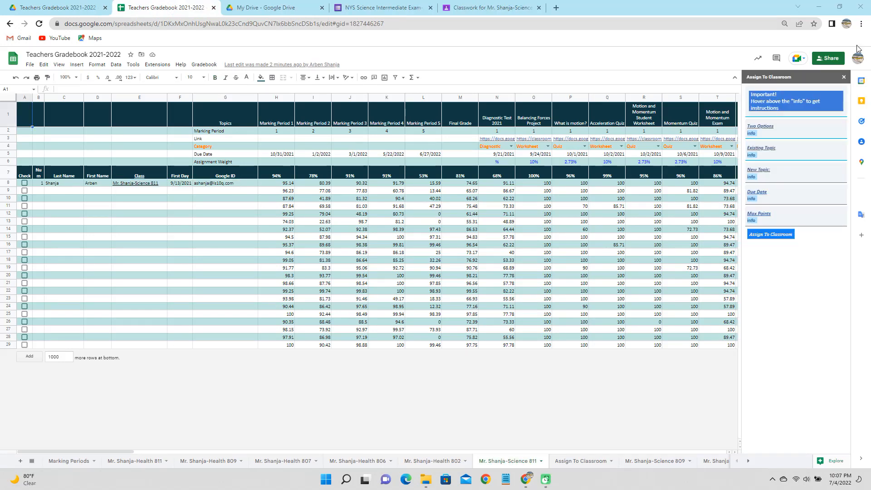
Create the shared Science 811 course file, then view the gradebook's Drive folder with Exams and Worksheets
left_click(845, 78)
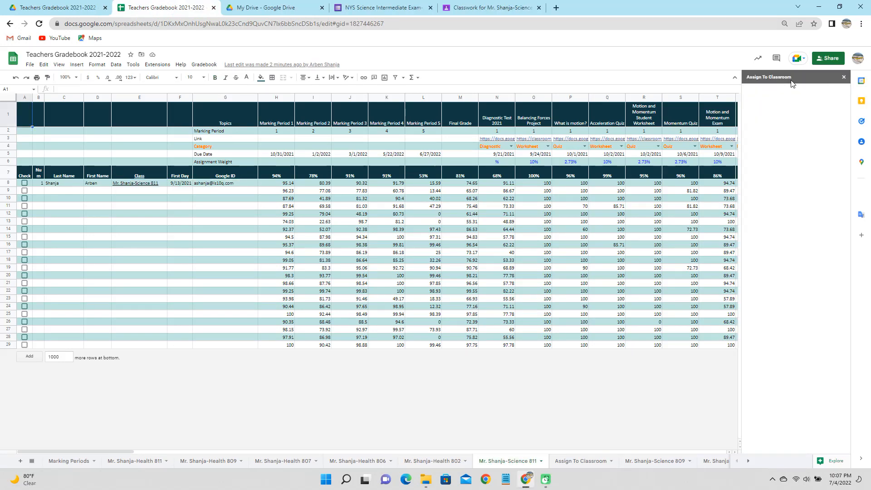
left_click(203, 64)
mouse_move(219, 95)
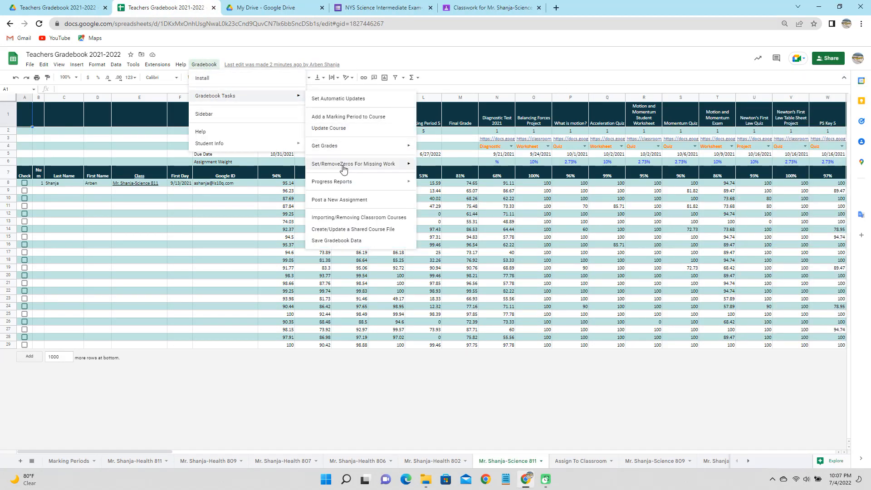
left_click(358, 230)
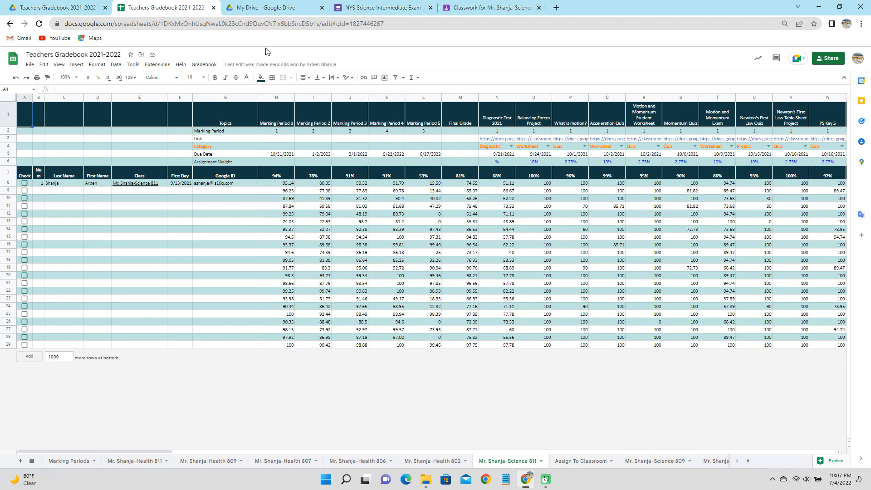
left_click(141, 55)
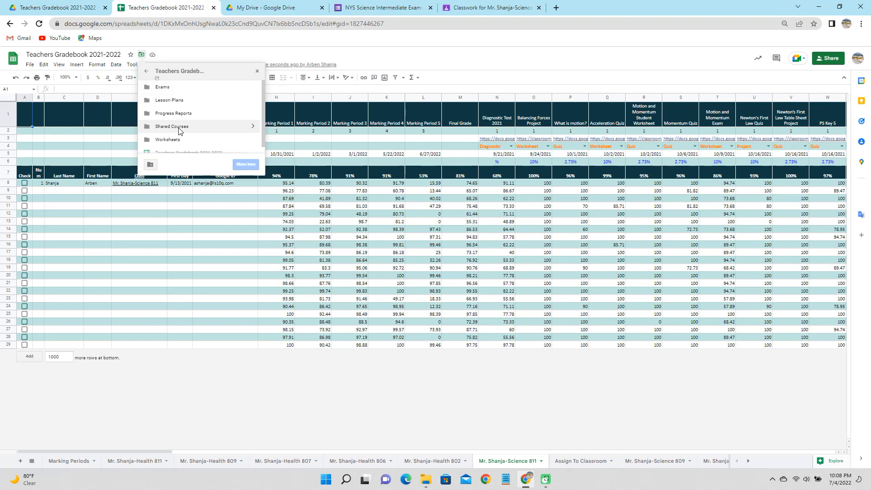
Open the Shared Science 811 spreadsheet from the Shared Courses folder in Drive
left_click(157, 79)
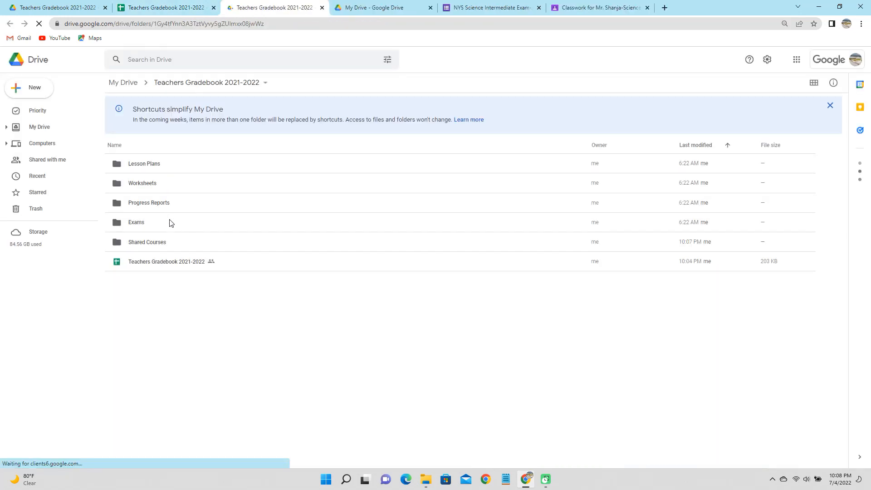
left_click(161, 244)
double_click(161, 245)
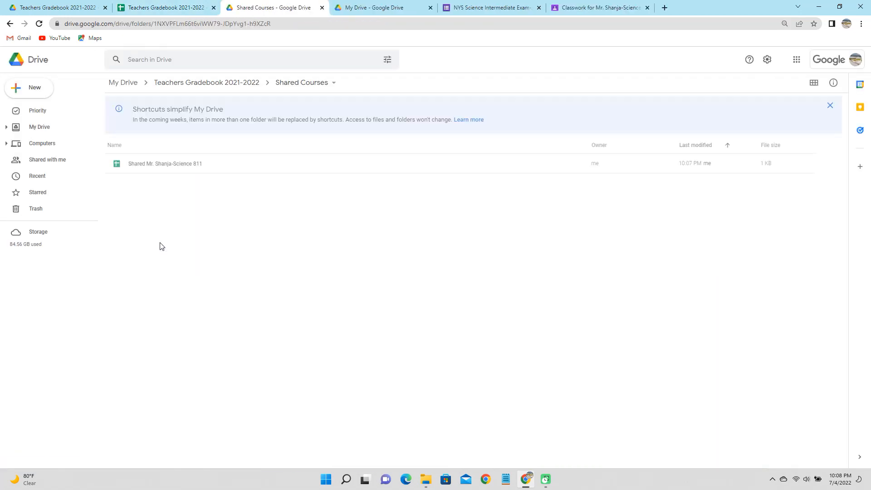
double_click(188, 166)
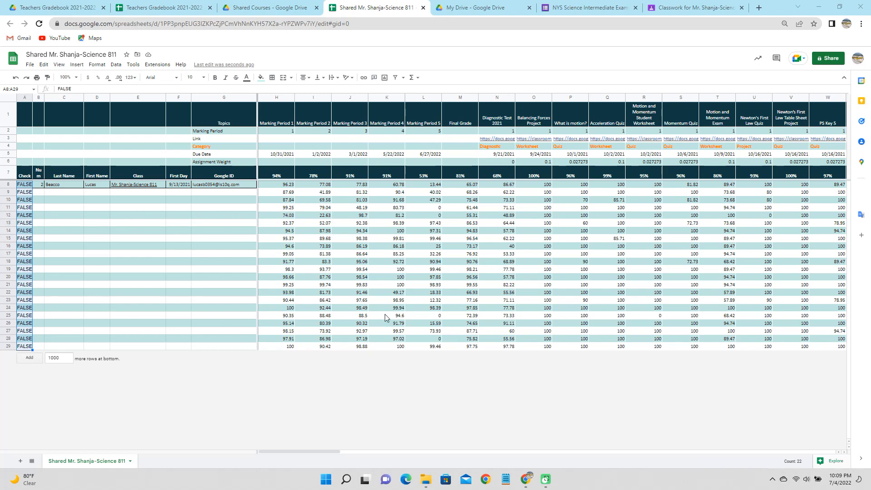
left_click(29, 64)
mouse_move(50, 131)
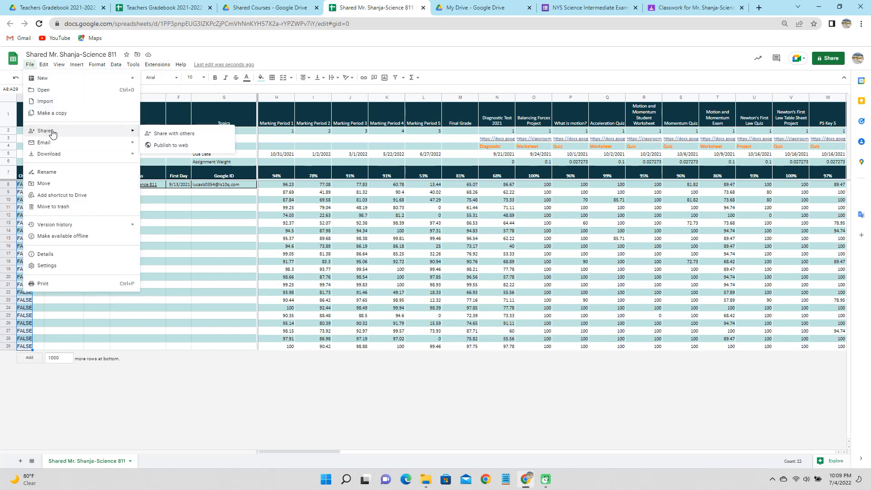
left_click(161, 132)
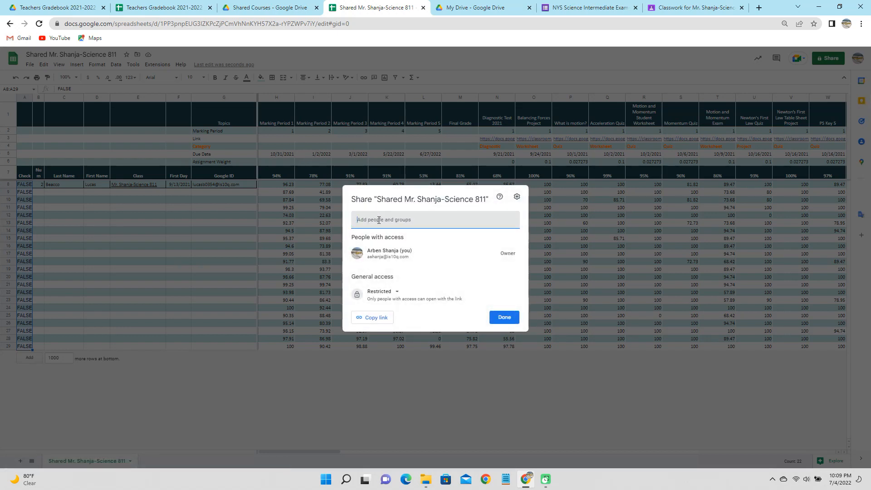
type("dsh")
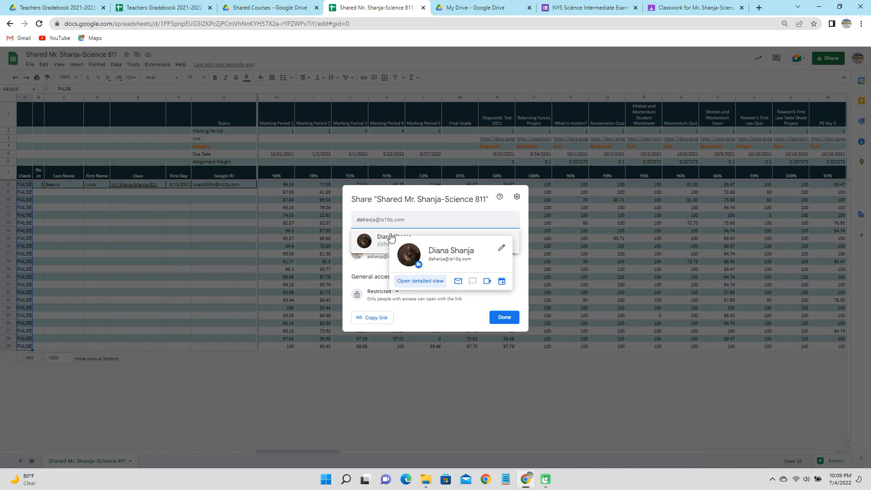
left_click(392, 238)
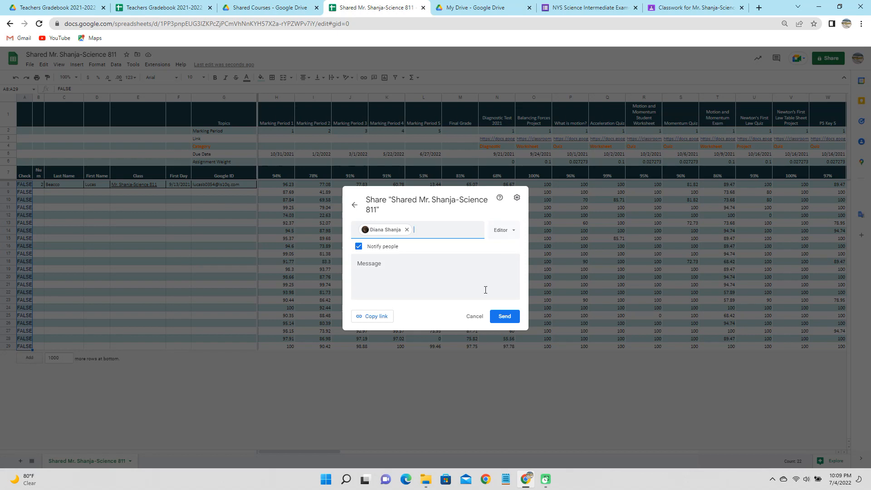
left_click(475, 317)
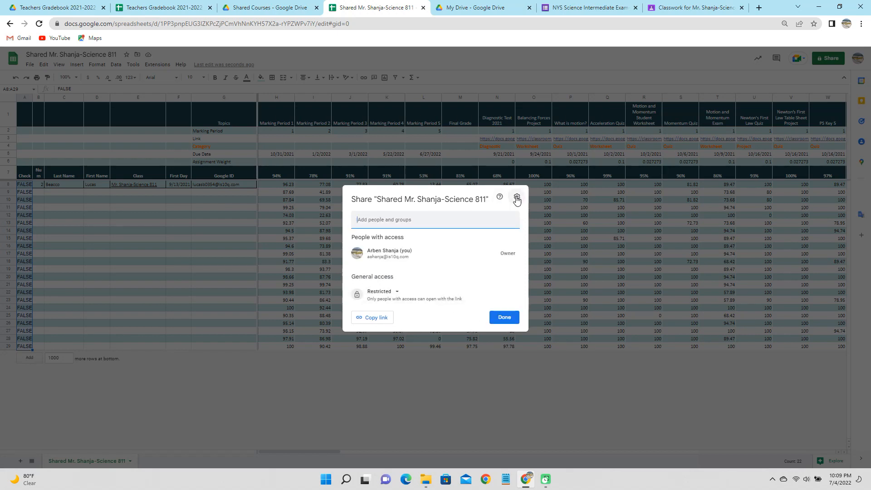
left_click(503, 319)
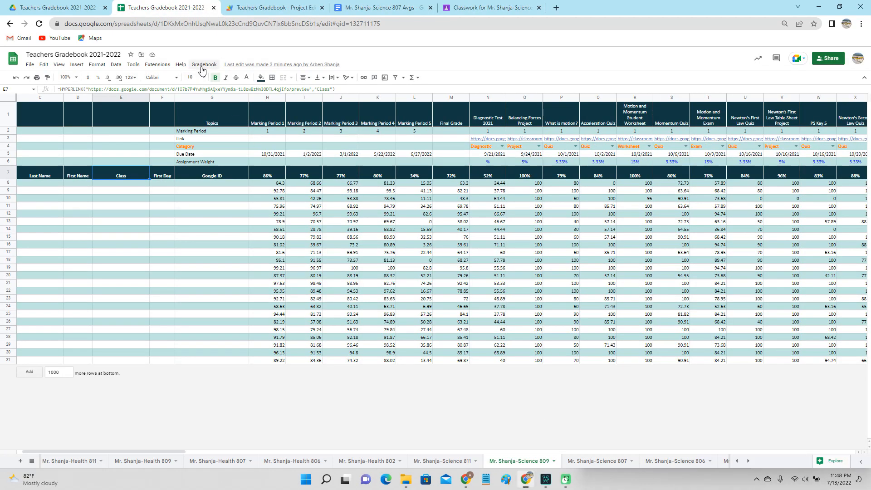
Run the add-on's Save Gradebook Data task to store all courses as values
left_click(203, 68)
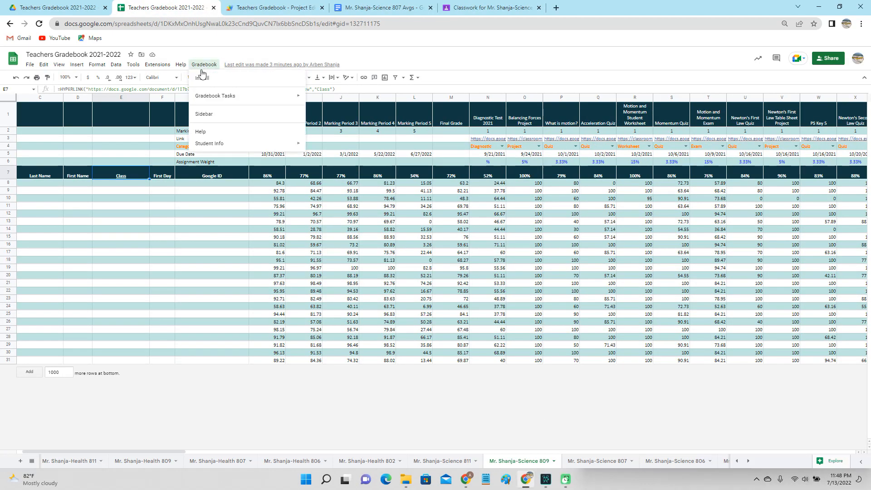
mouse_move(203, 100)
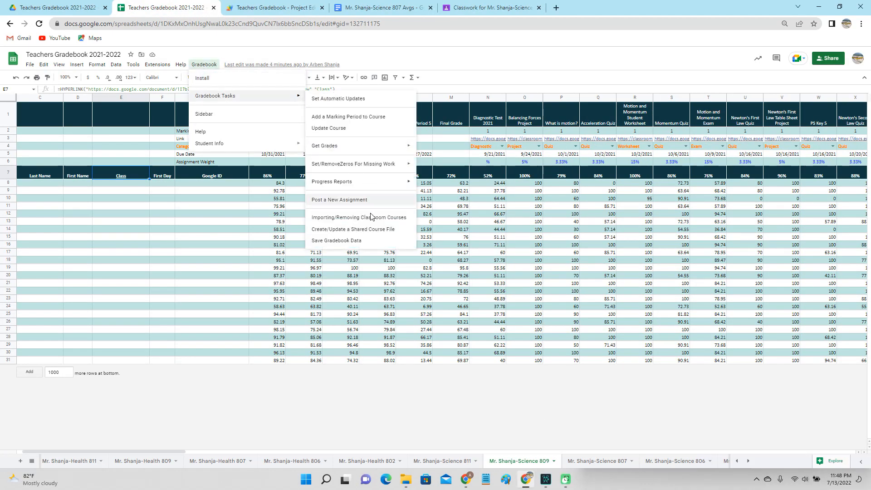
left_click(359, 241)
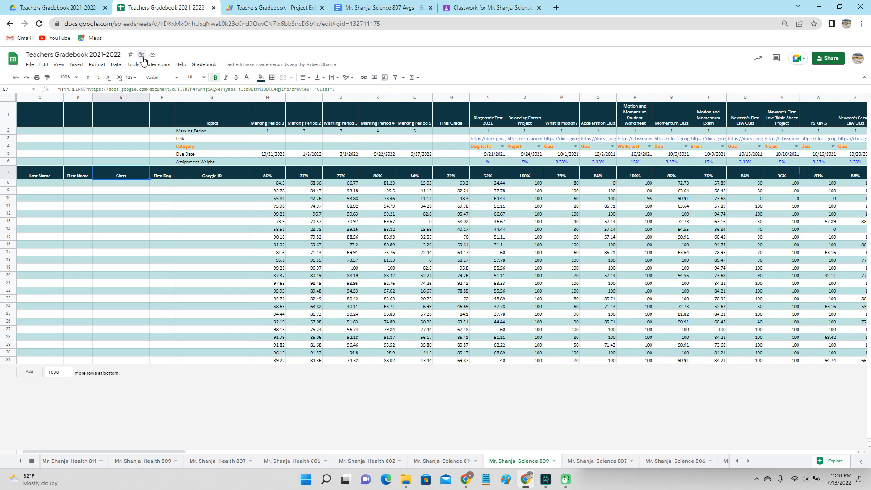
Open the Gradebook As Values spreadsheet from the gradebook's Drive folder
left_click(141, 55)
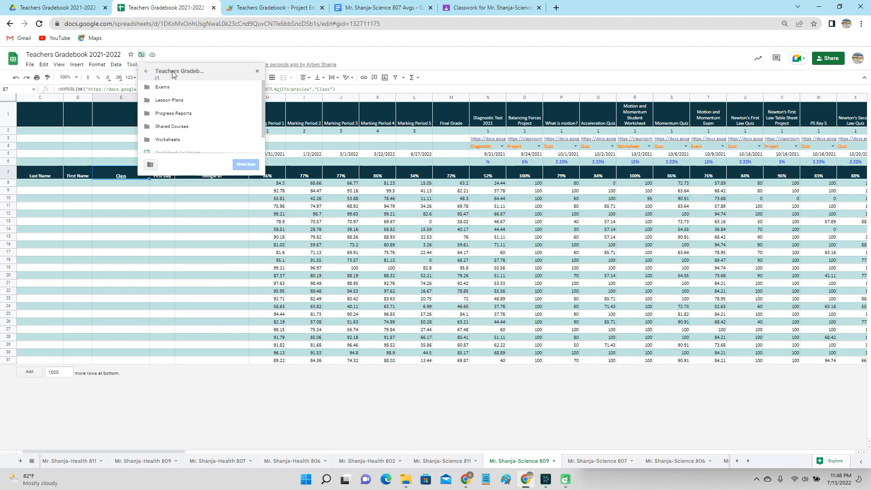
left_click(156, 80)
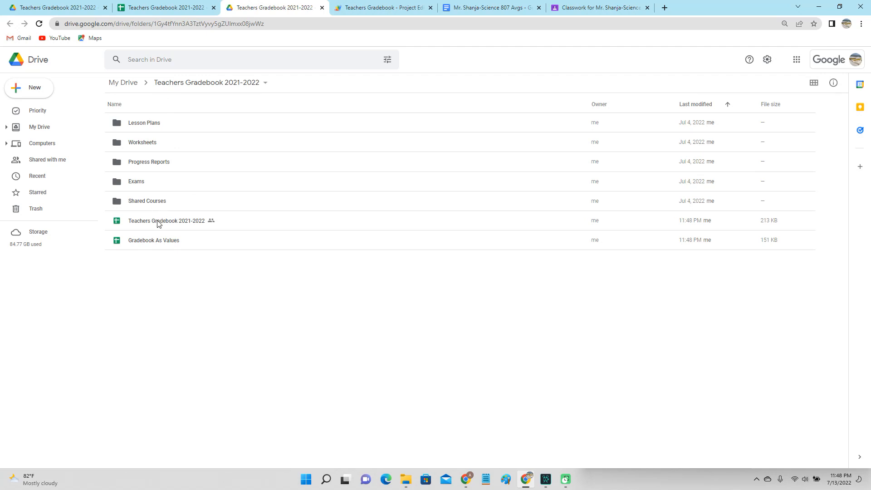
left_click(159, 244)
double_click(159, 245)
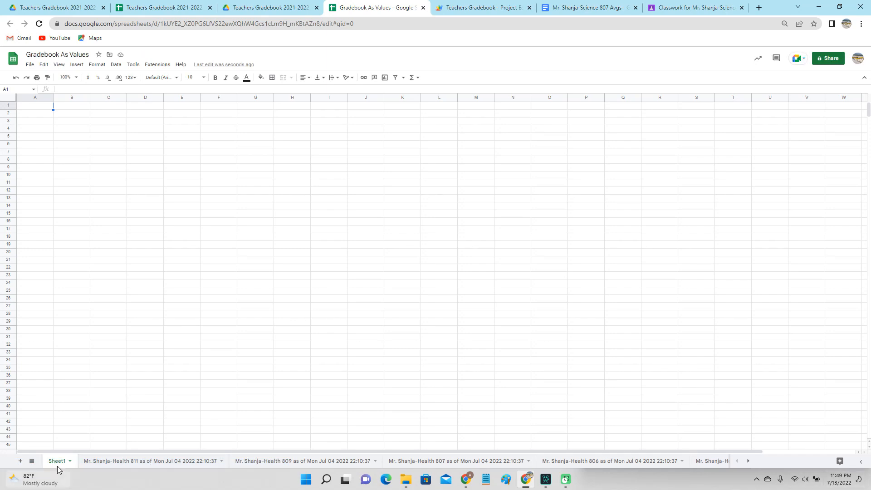
Switch to the latest Health 811 sheet, saved Wed Jul 13 2022 23:48:21
left_click(32, 461)
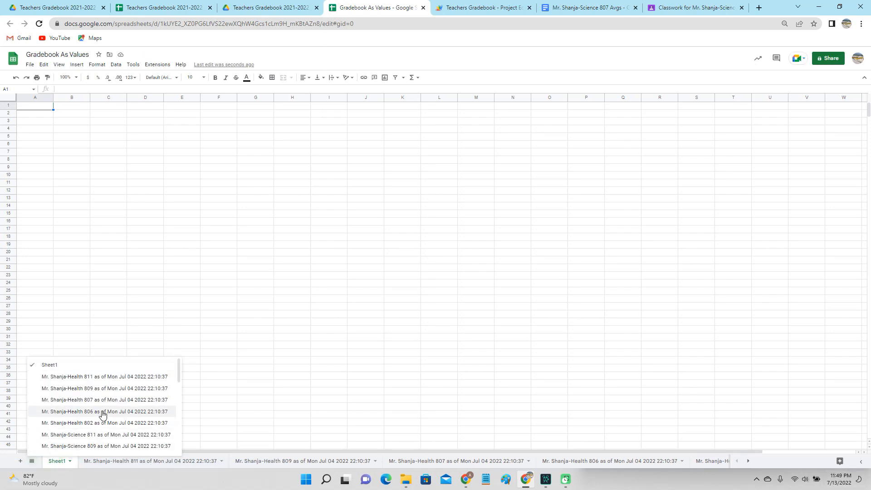
scroll(103, 427, "down", 2)
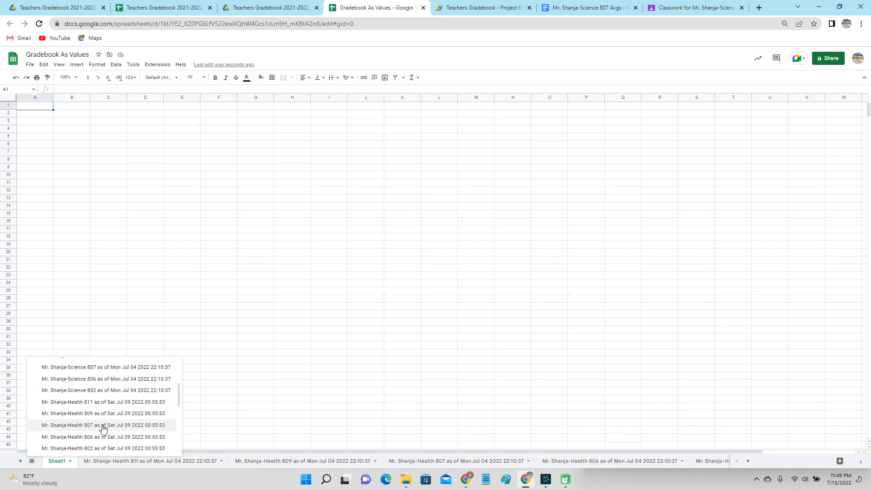
scroll(103, 429, "down", 3)
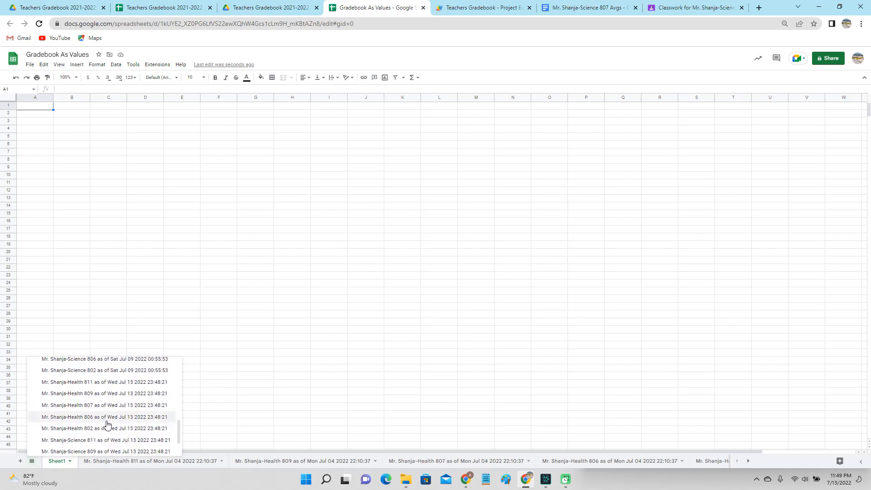
left_click(113, 384)
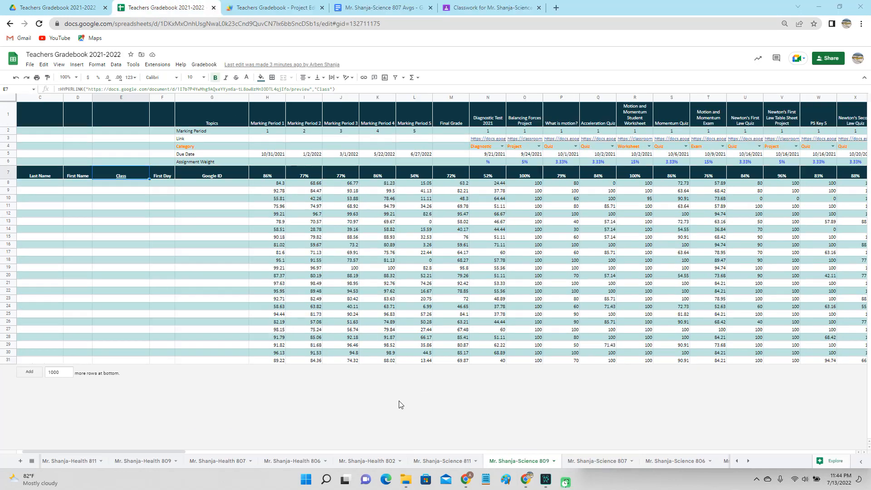
Run the add-on's Set Automatic Updates task on the Teachers Gradebook 2021-2022 spreadsheet
left_click(203, 68)
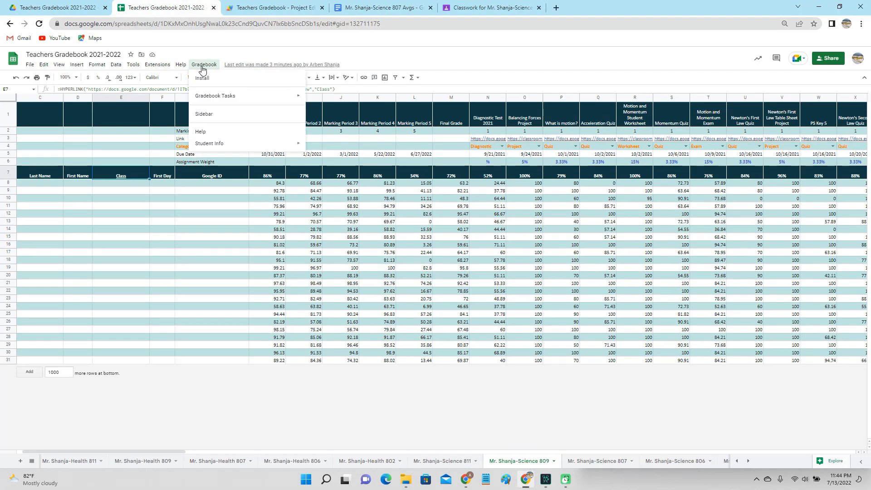
mouse_move(214, 96)
left_click(327, 98)
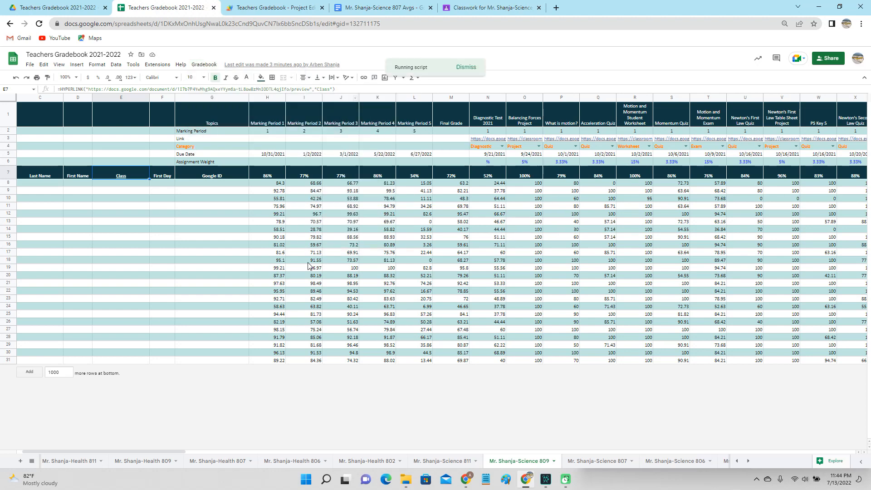